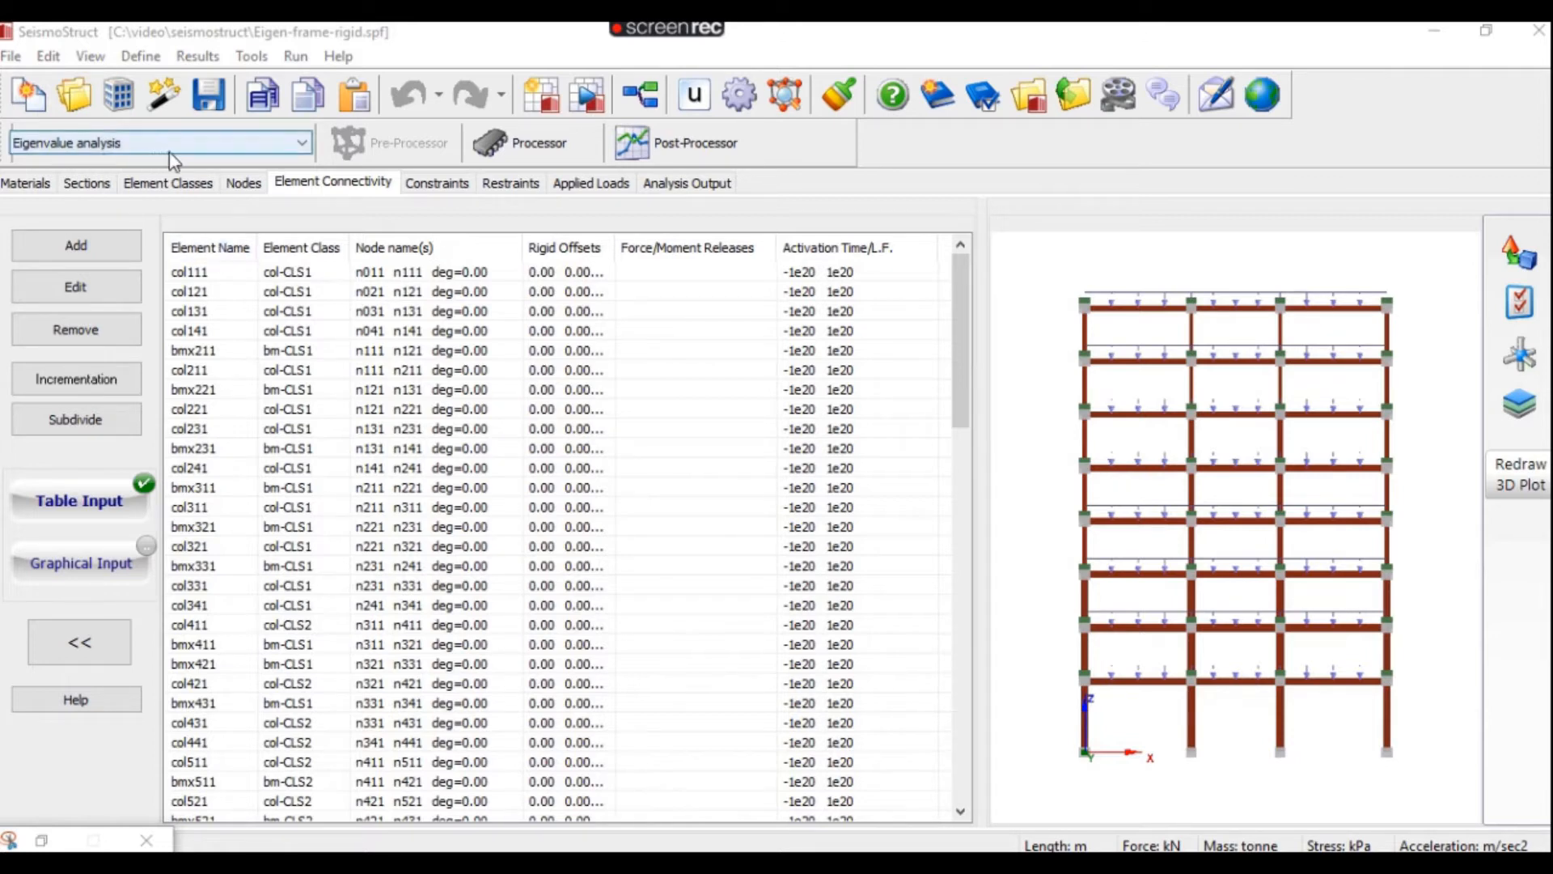
Set the analysis type of the frame project to Eigenvalue analysis
{"action": "left_click", "coordinate": [304, 145]}
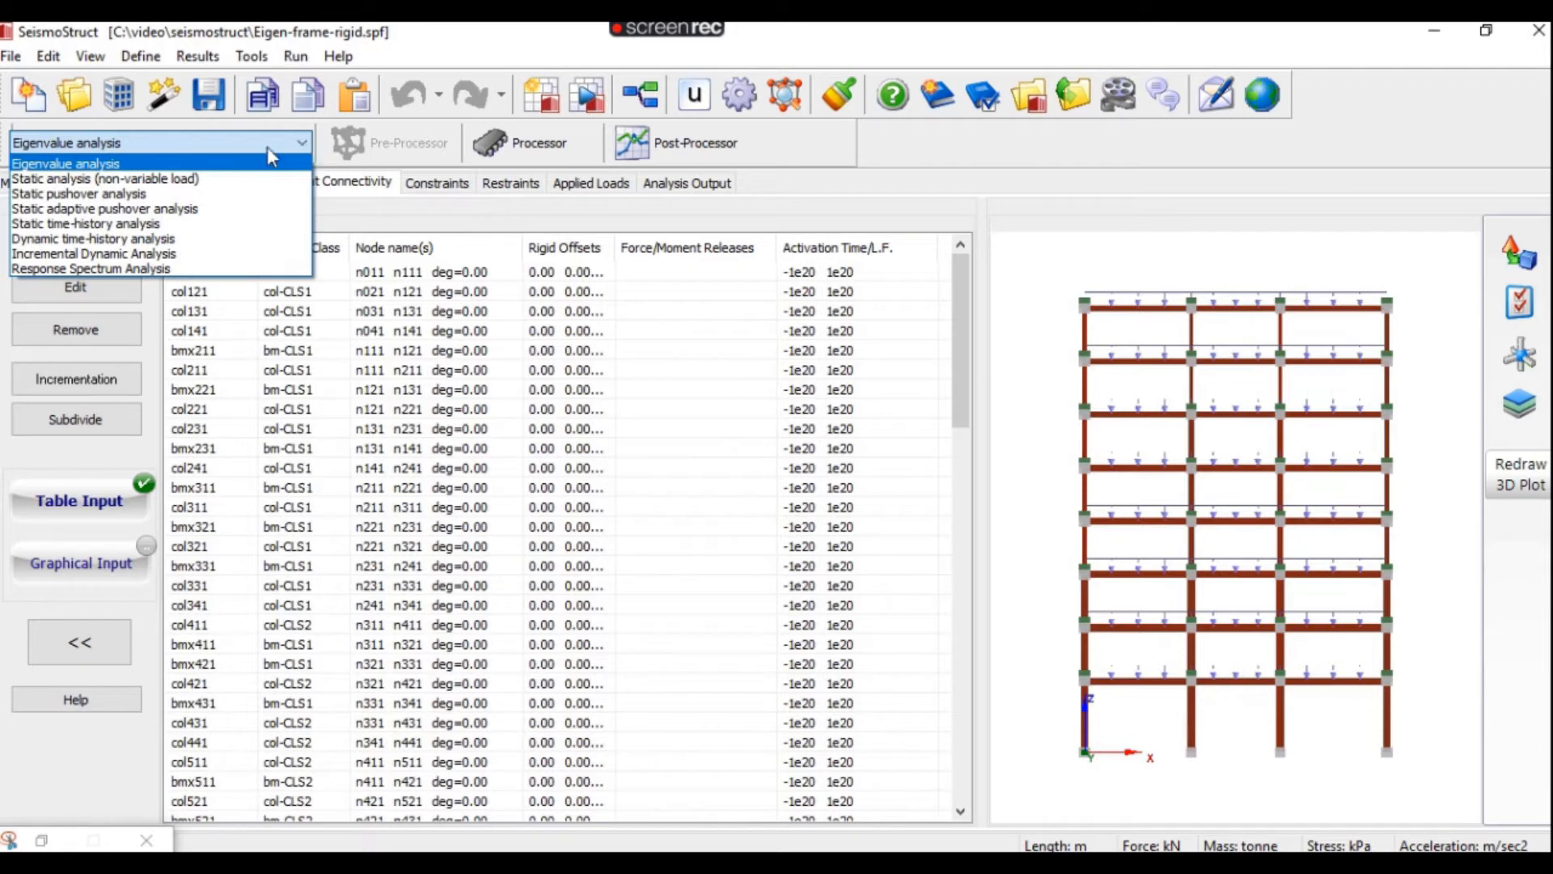
{"action": "left_click", "coordinate": [90, 165]}
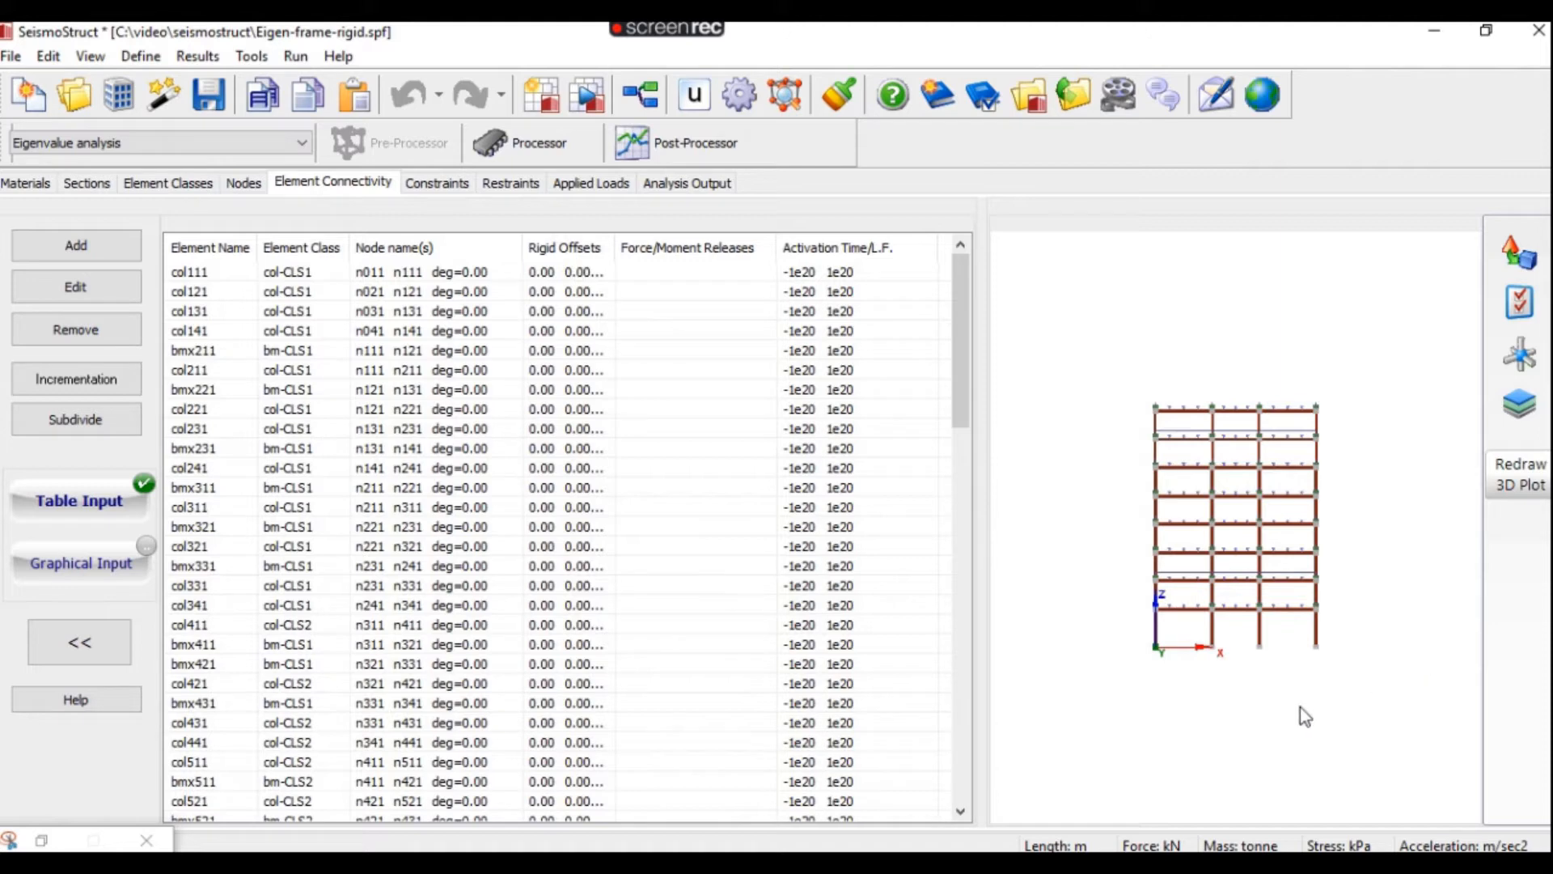
Review the properties and code-check strength values of the S275 steel material
{"action": "left_click", "coordinate": [25, 183]}
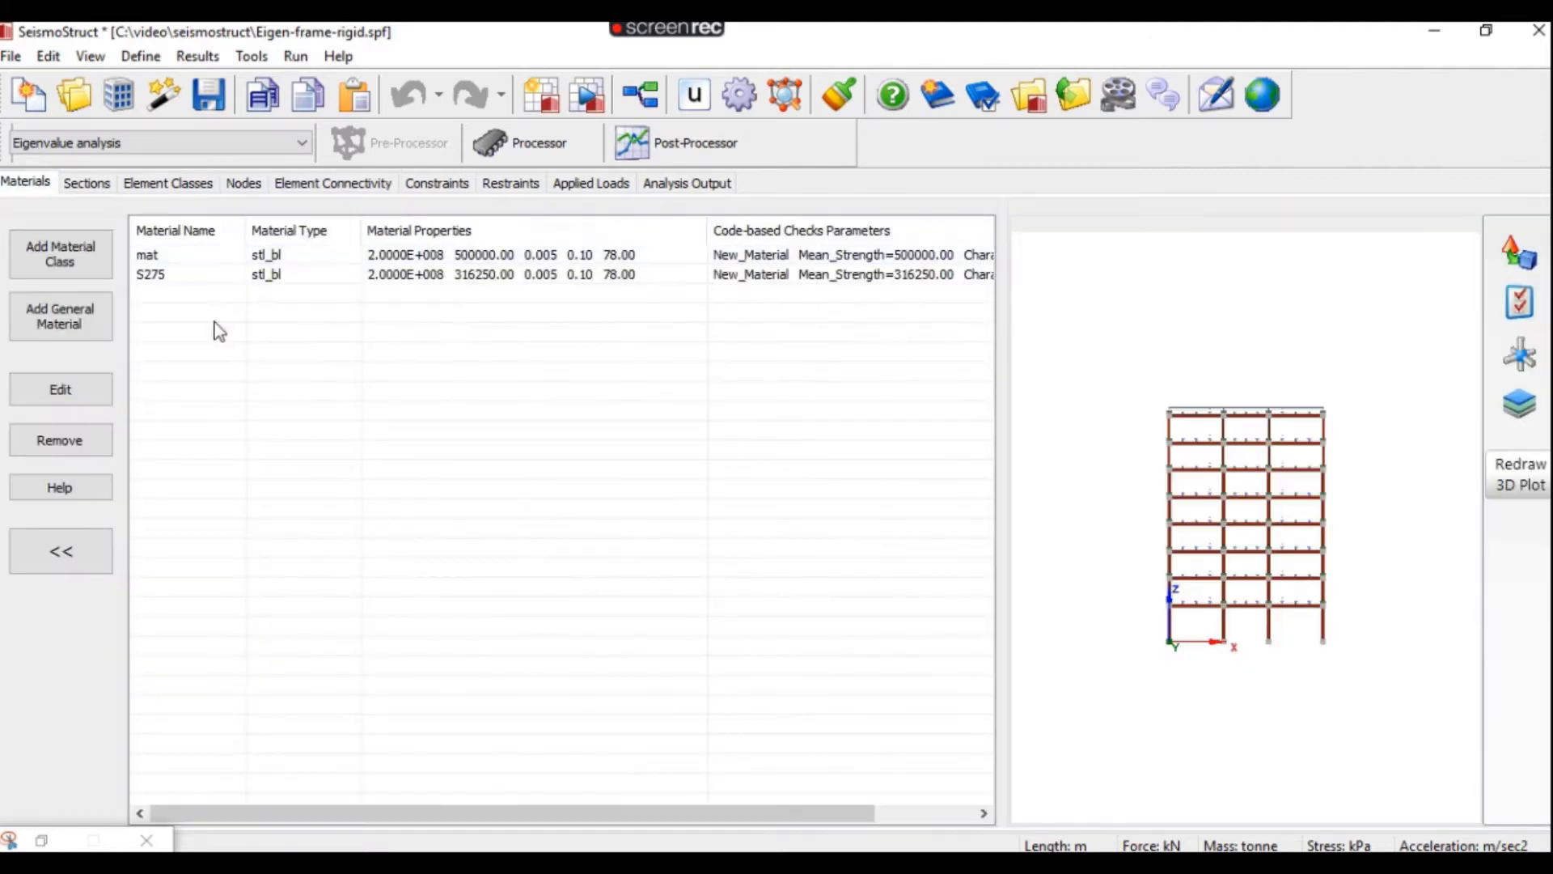
{"action": "double_click", "coordinate": [158, 278]}
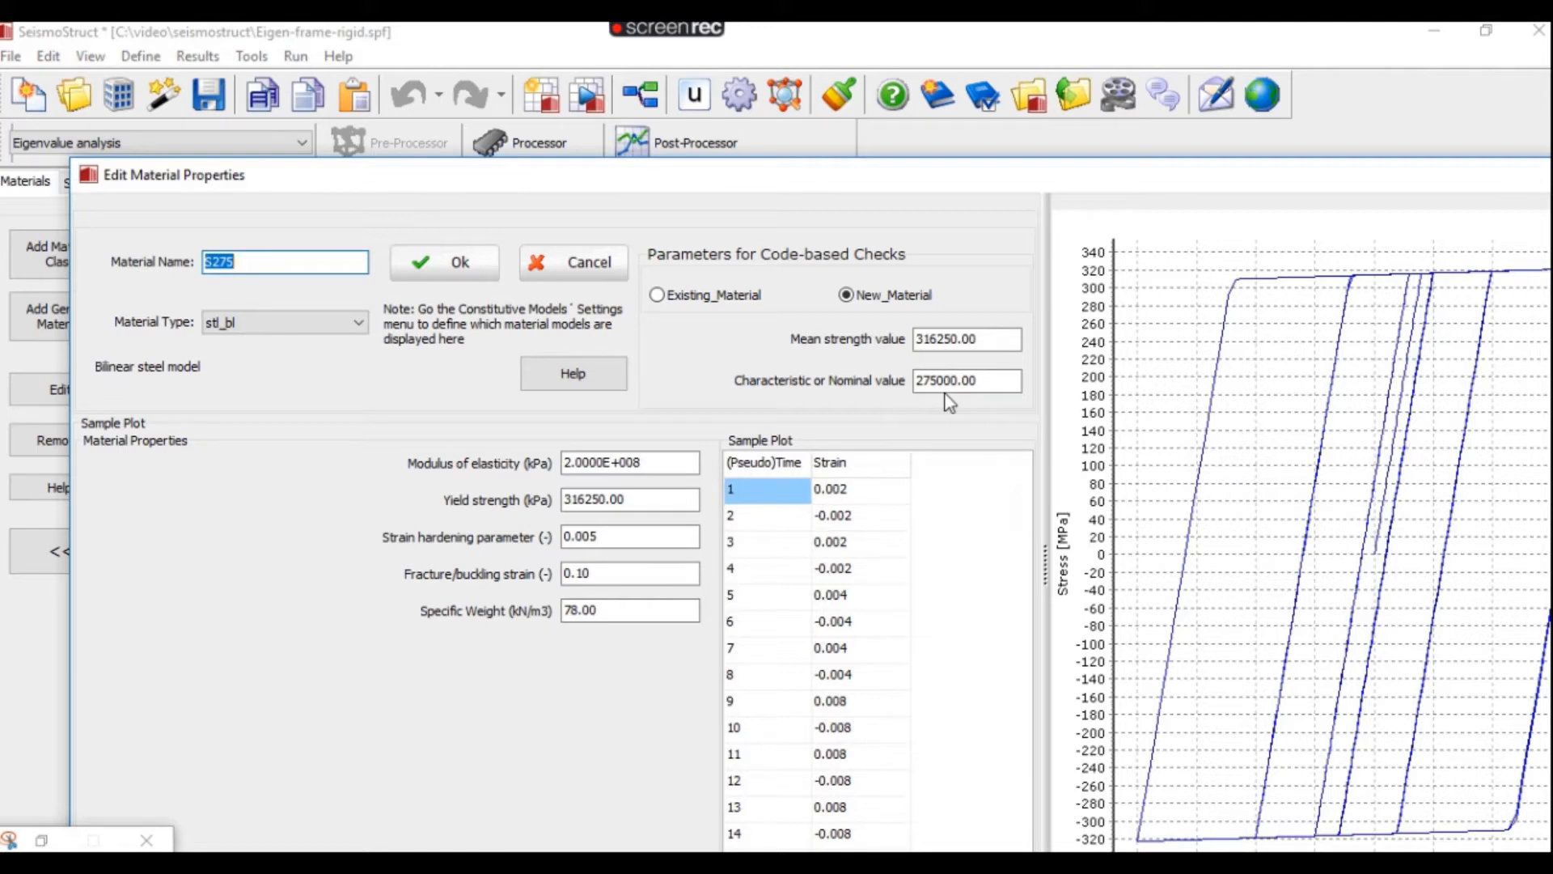
{"action": "left_click", "coordinate": [420, 269]}
Review the defined steel sections and the properties of the col-CLS1 frame element class
{"action": "left_click", "coordinate": [96, 186]}
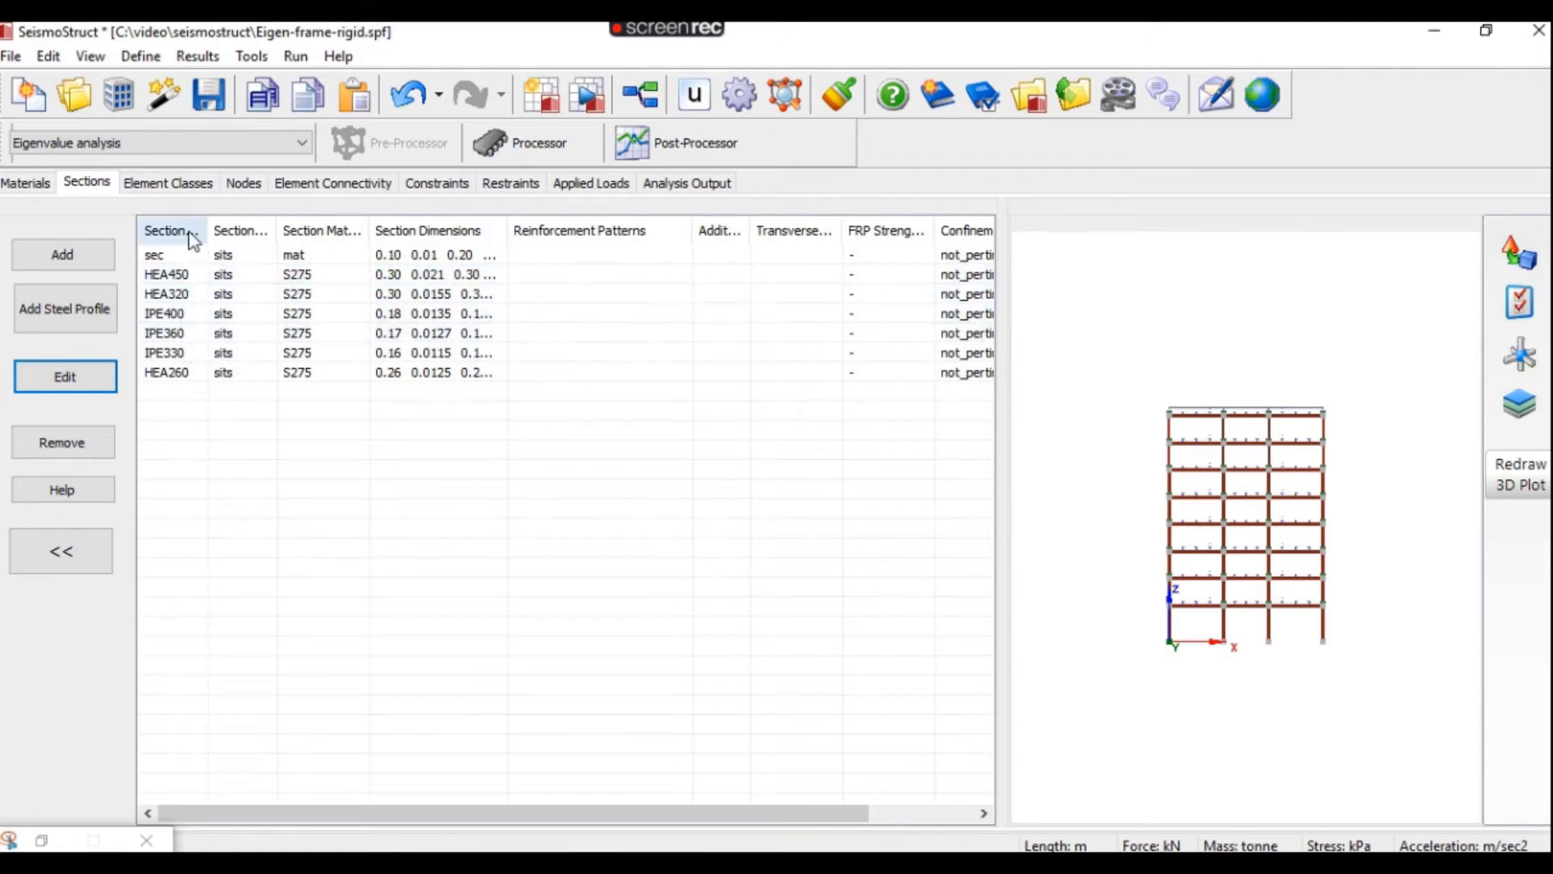
{"action": "left_click", "coordinate": [202, 193]}
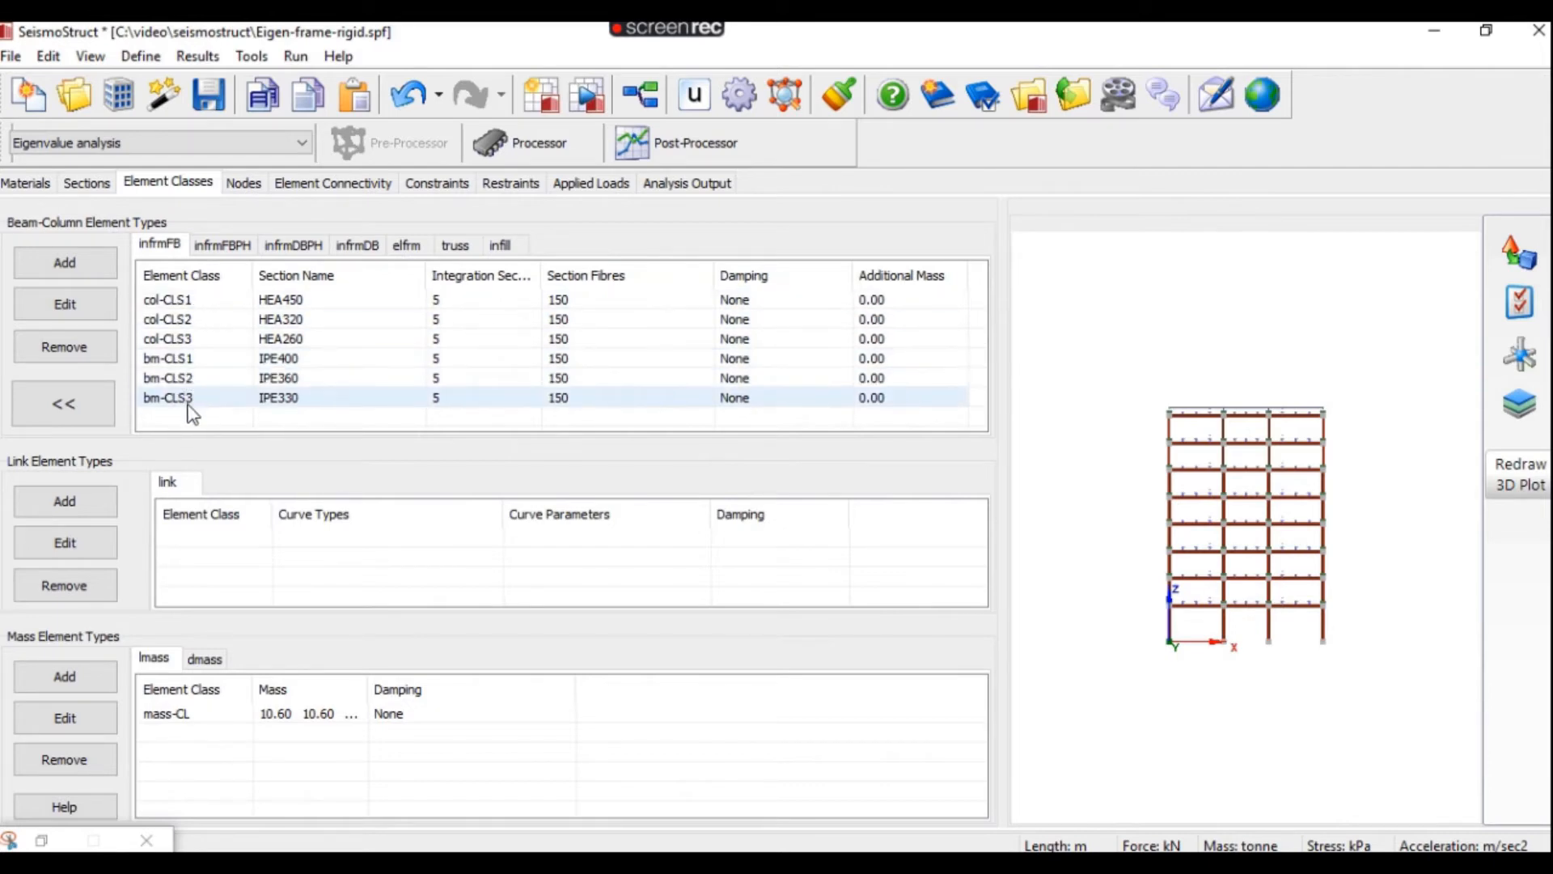
{"action": "double_click", "coordinate": [179, 310]}
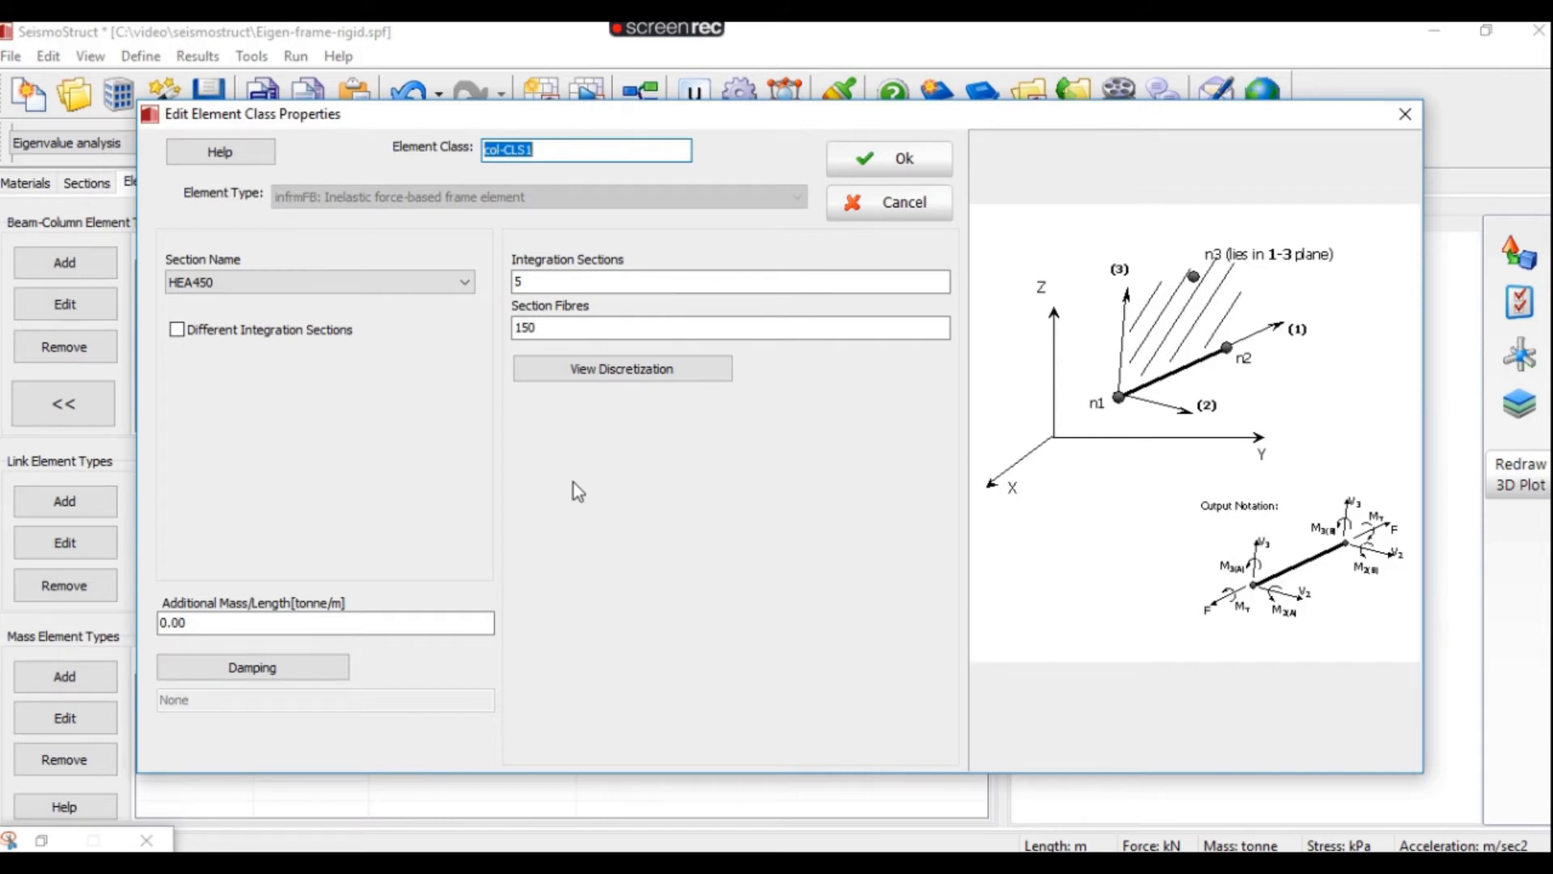
{"action": "left_click", "coordinate": [919, 156]}
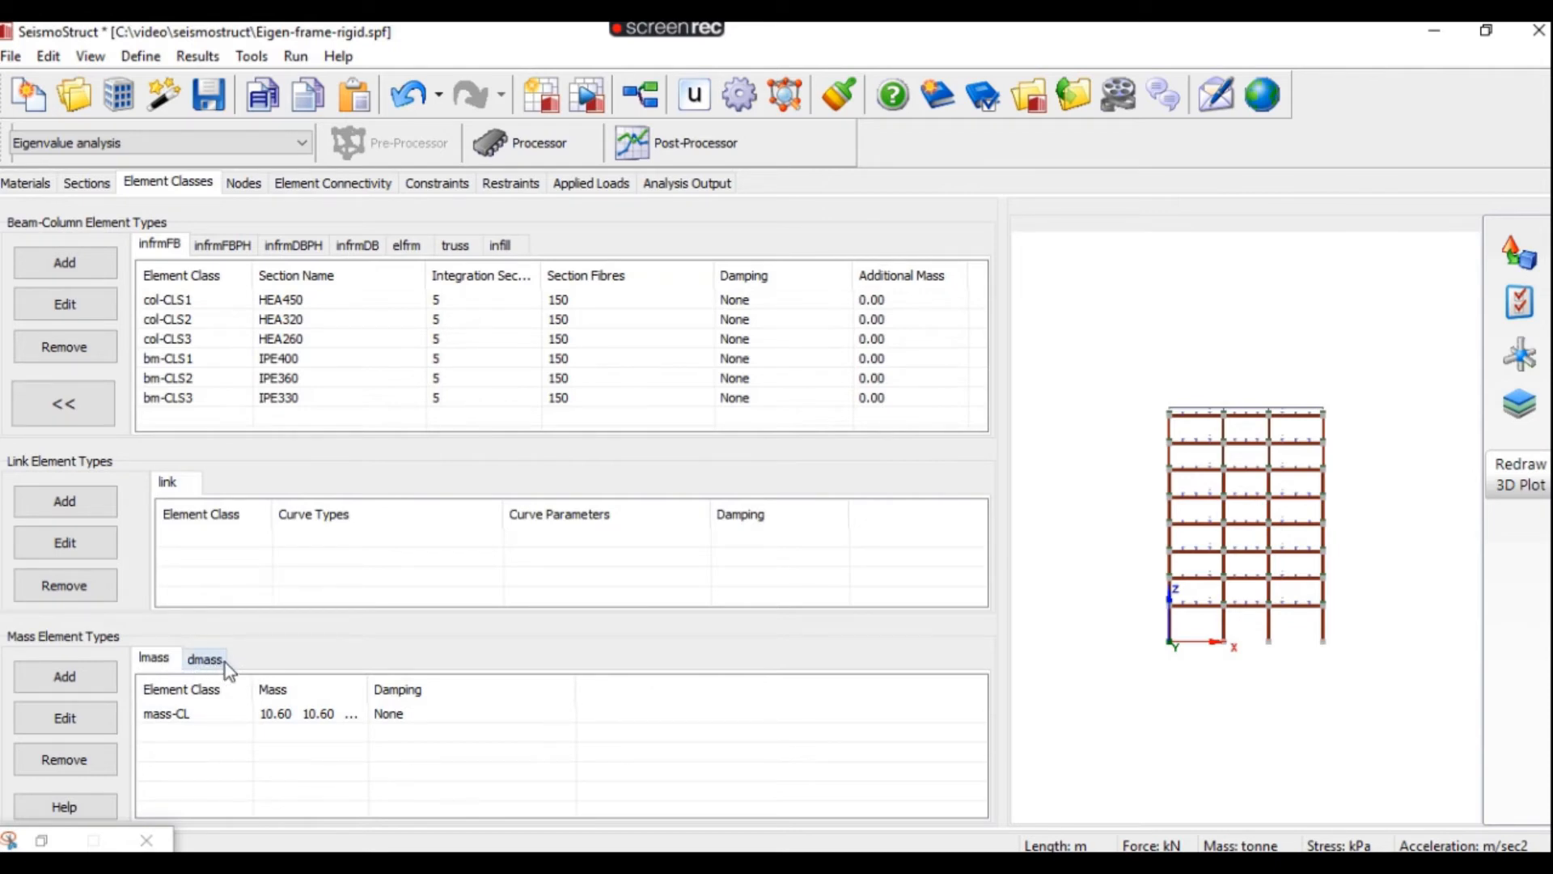
Review the mass values defined for the lumped mass element class mass-CL
{"action": "double_click", "coordinate": [172, 721]}
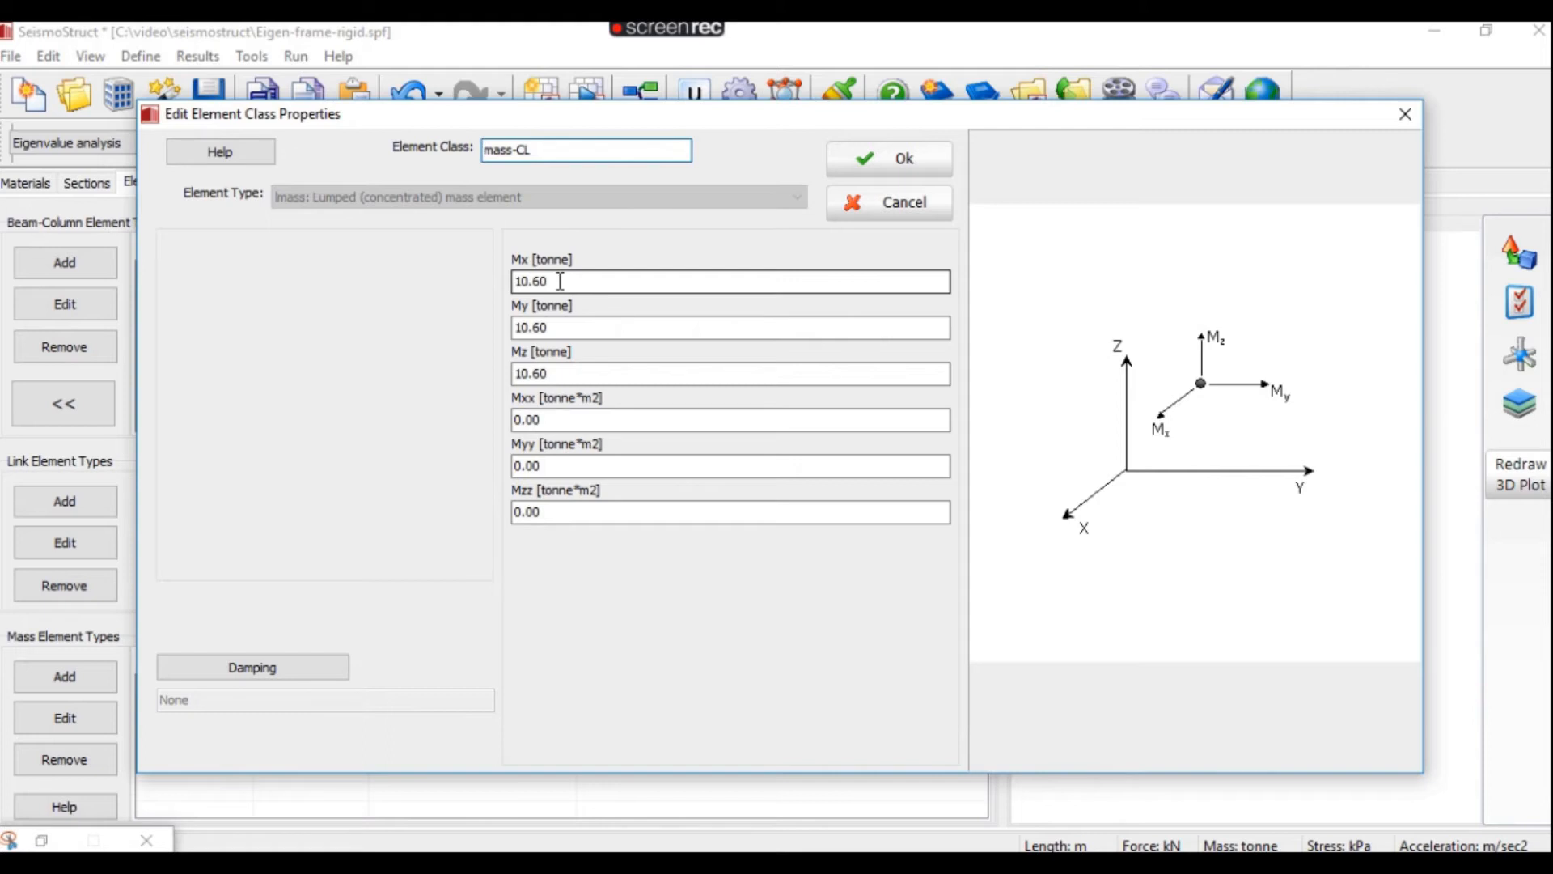
{"action": "left_click", "coordinate": [570, 373]}
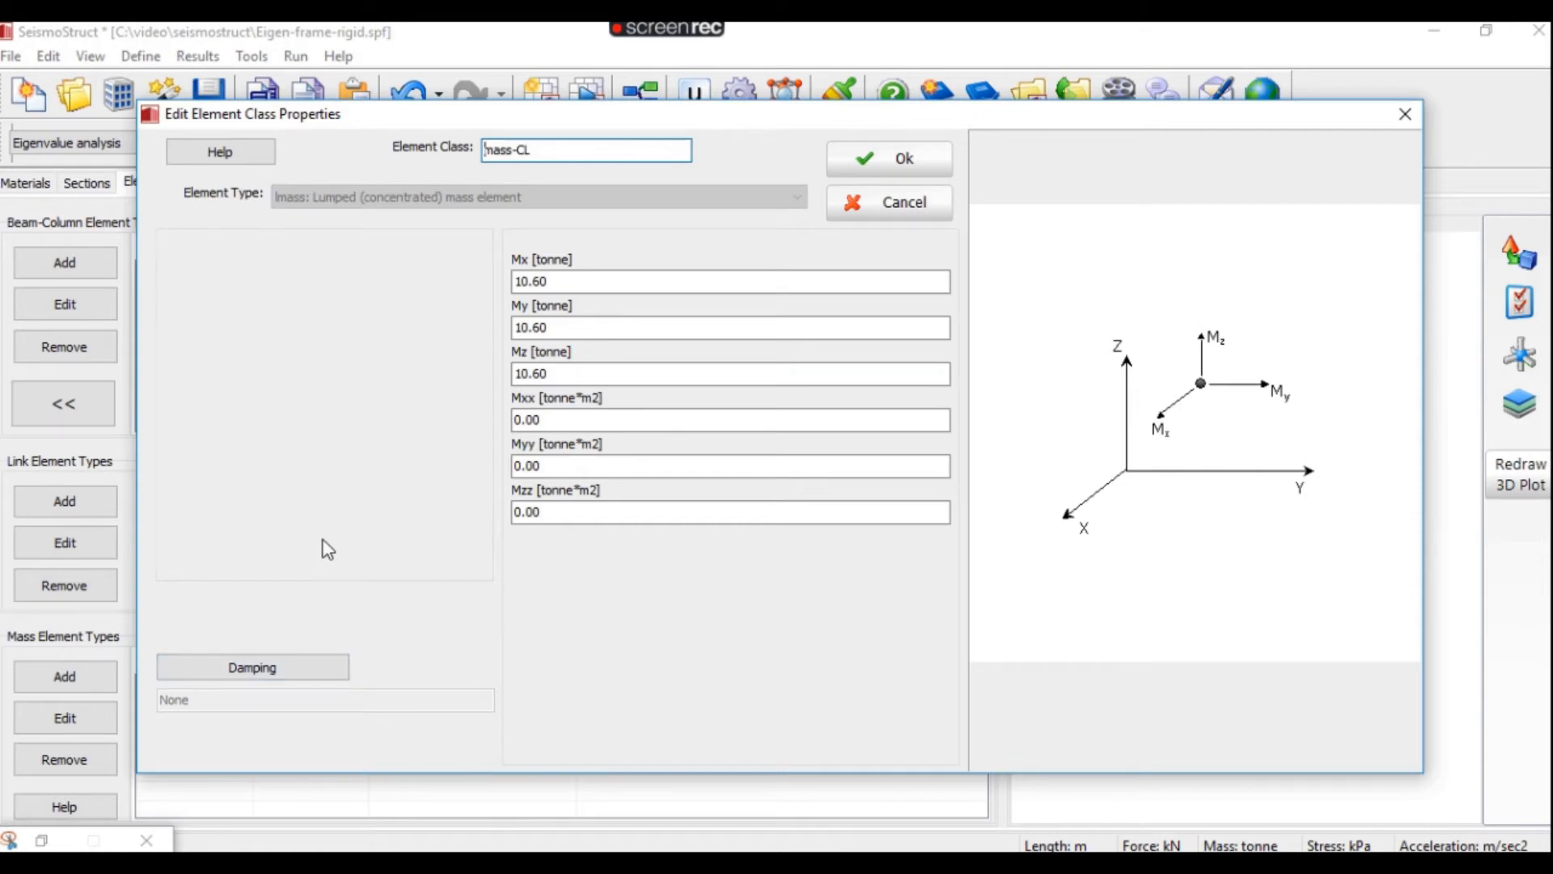
{"action": "left_click", "coordinate": [891, 162]}
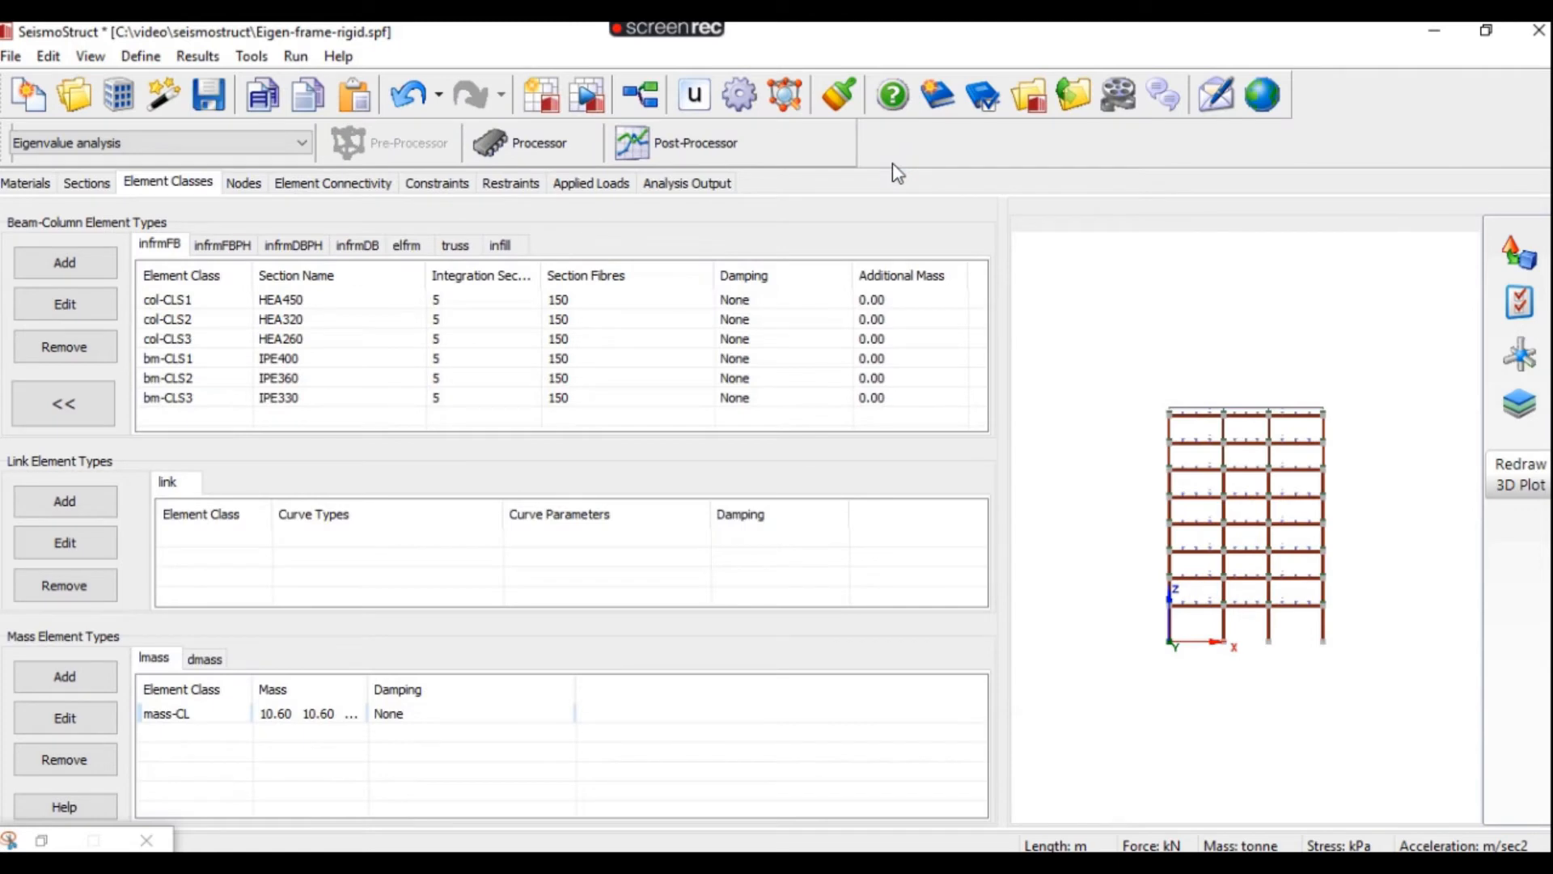
Check the project's gravity and mass settings, including mass directions, mass source and load derivation
{"action": "left_click", "coordinate": [740, 97]}
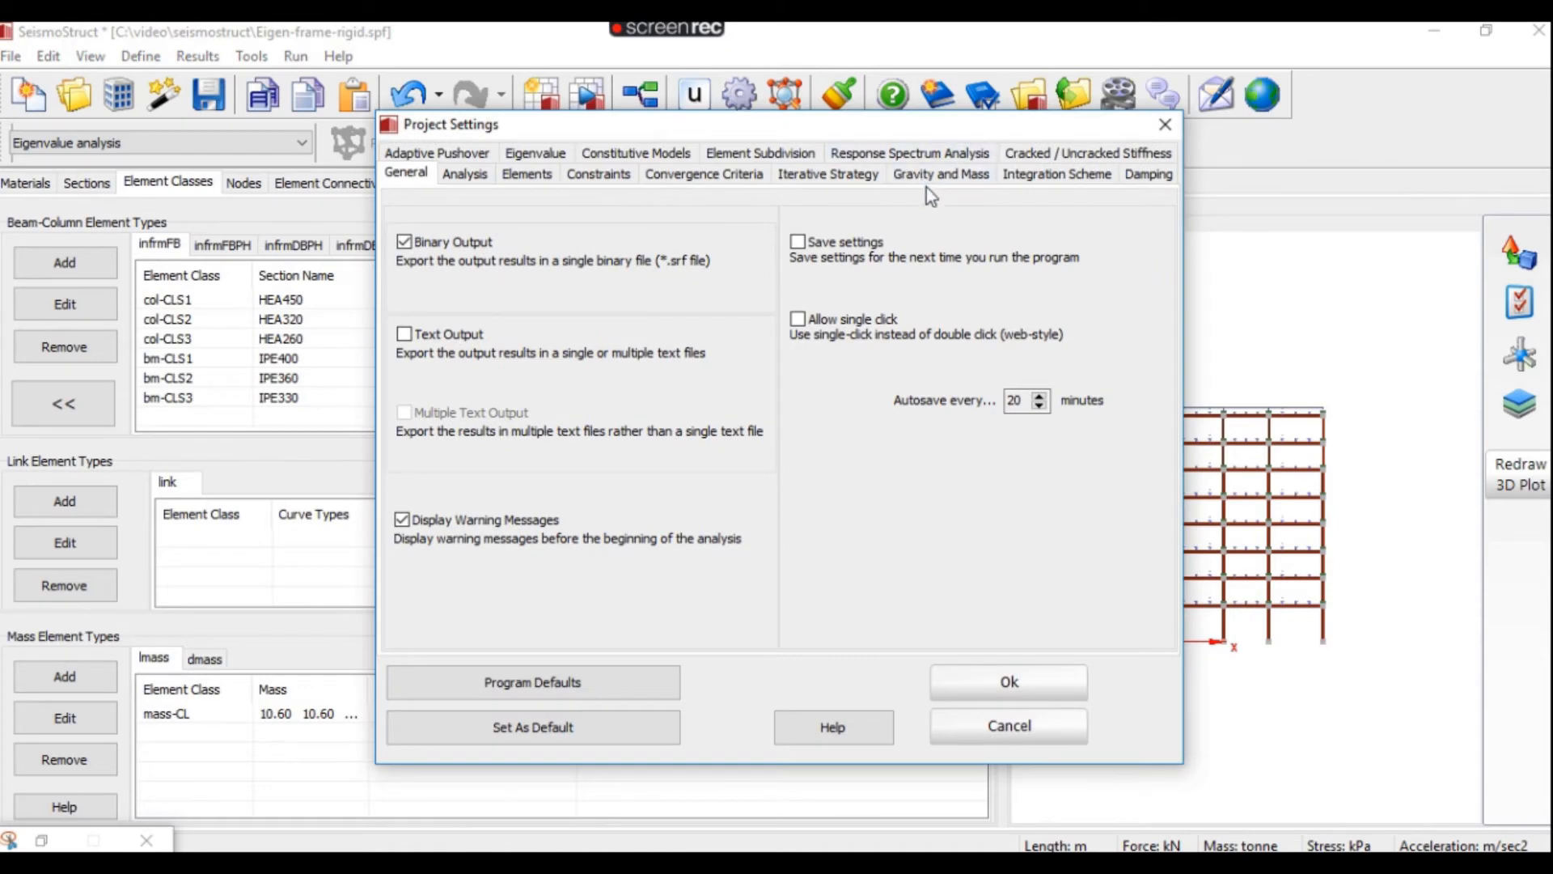
{"action": "left_click", "coordinate": [976, 178]}
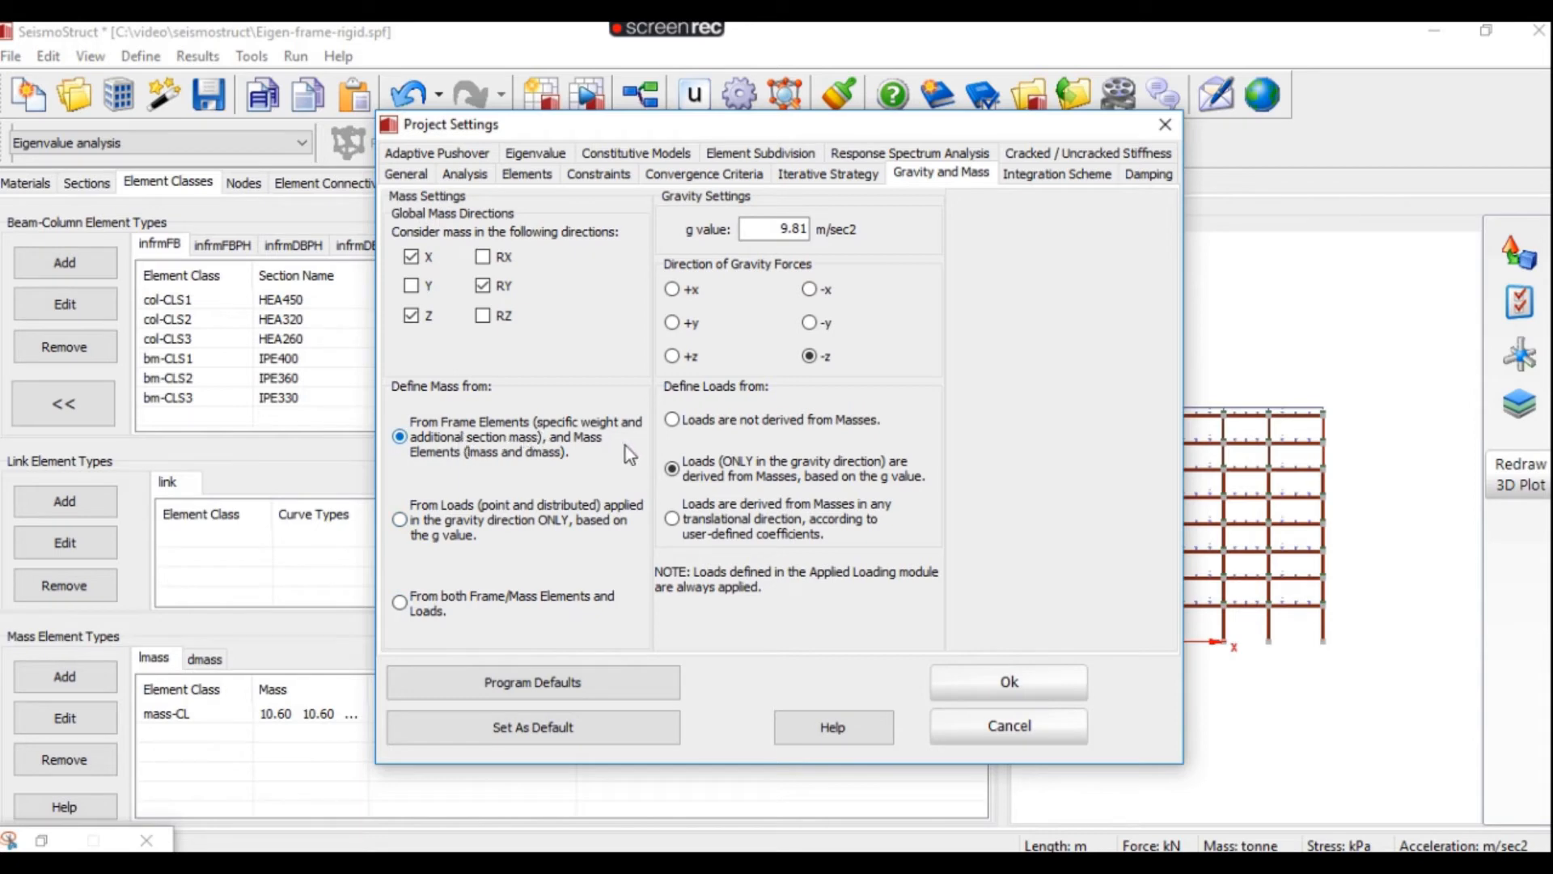
{"action": "left_click", "coordinate": [1069, 680]}
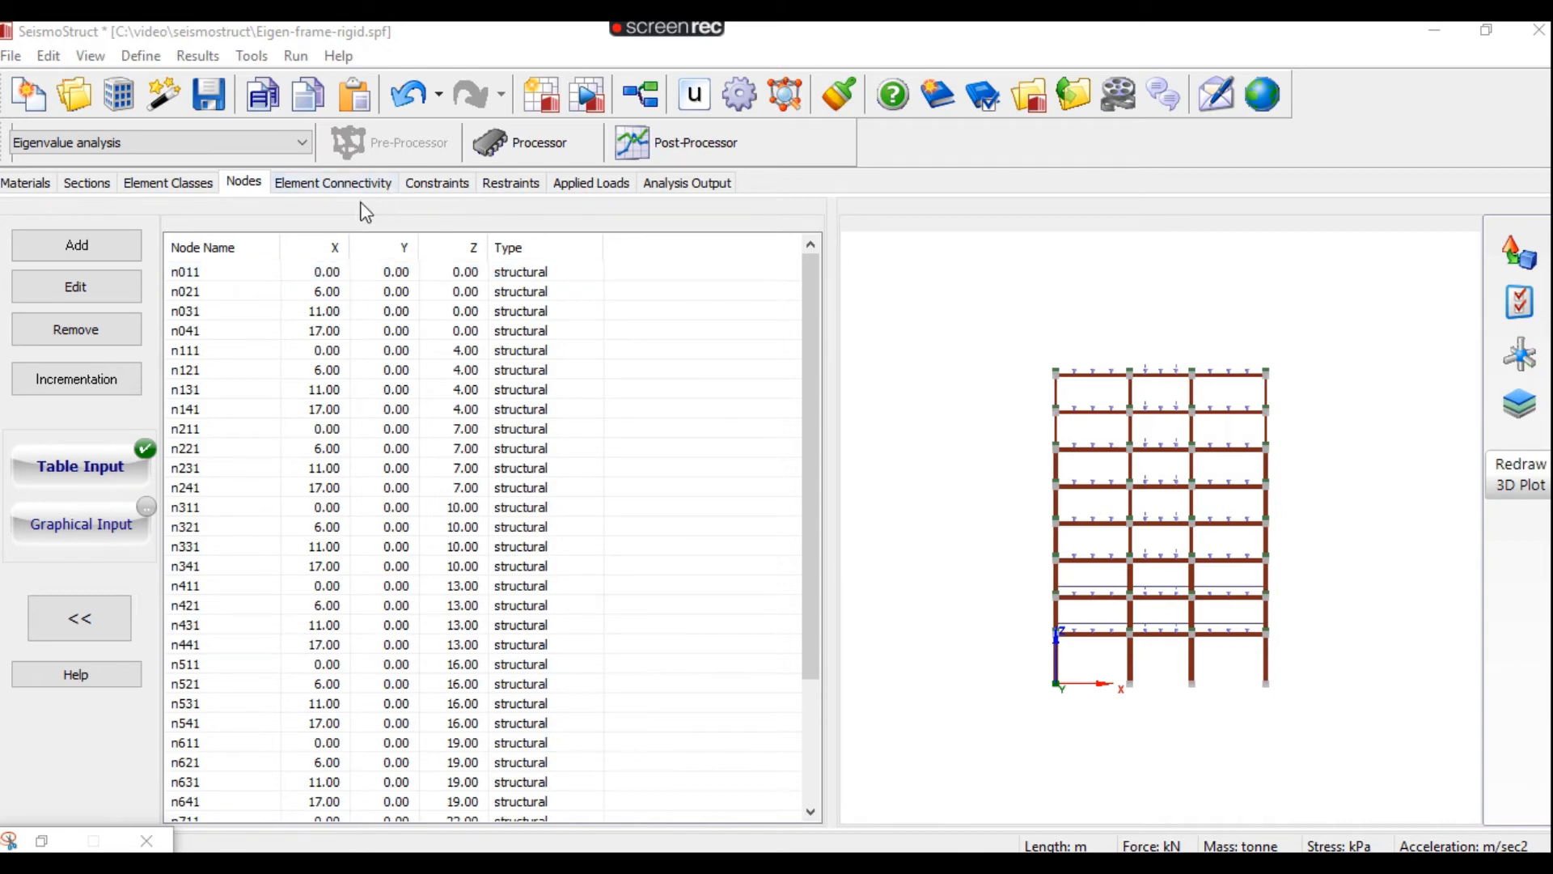
Examine the element connectivity, checking the properties of column col821 and mass element m1
{"action": "left_click", "coordinate": [329, 183]}
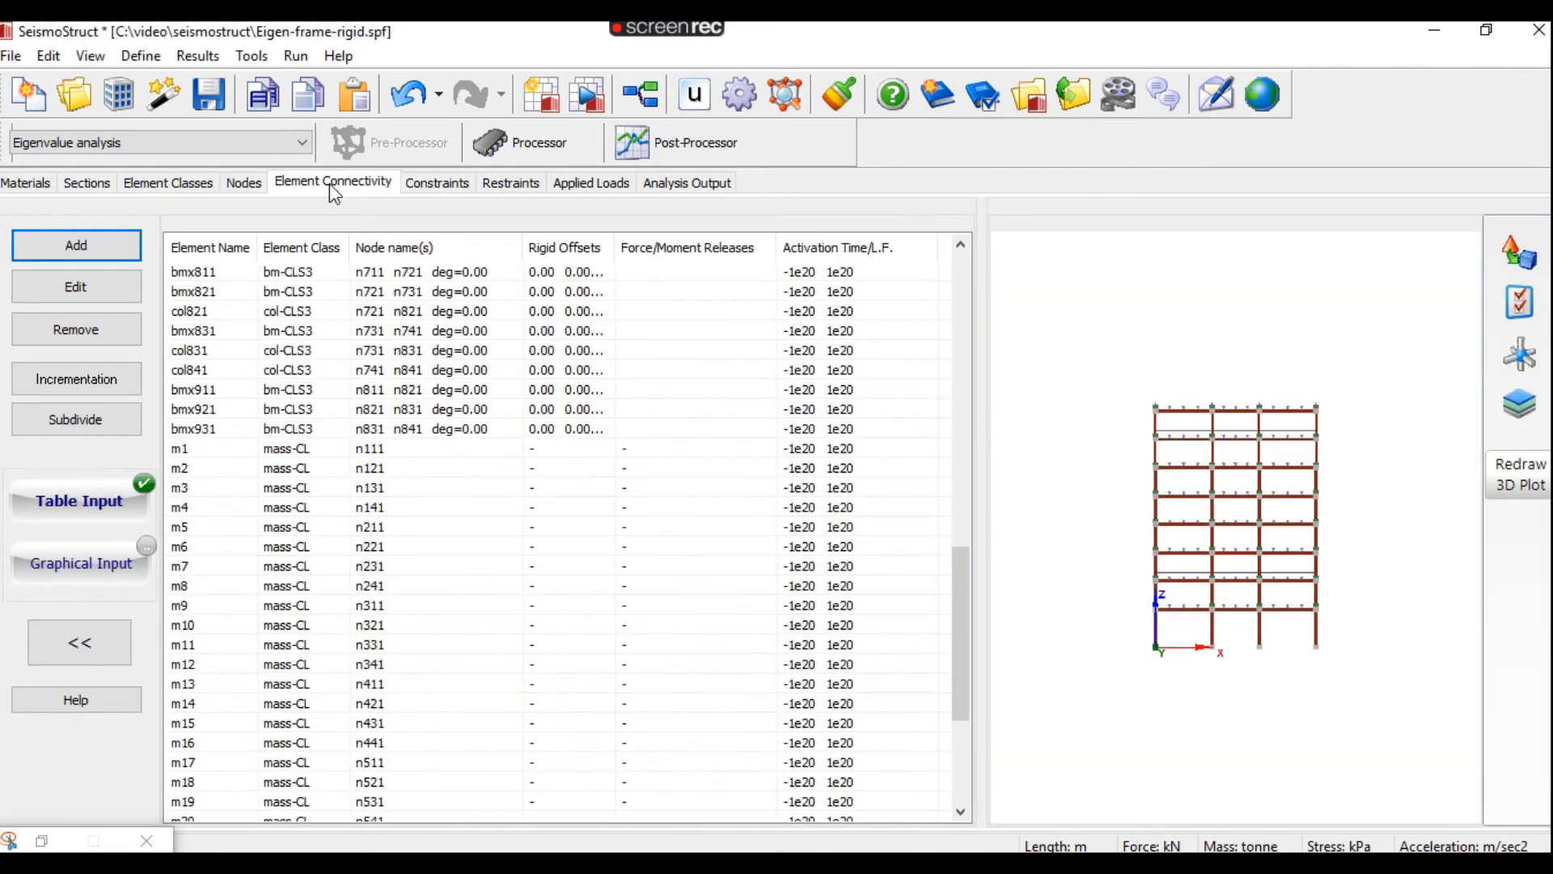
{"action": "double_click", "coordinate": [199, 312]}
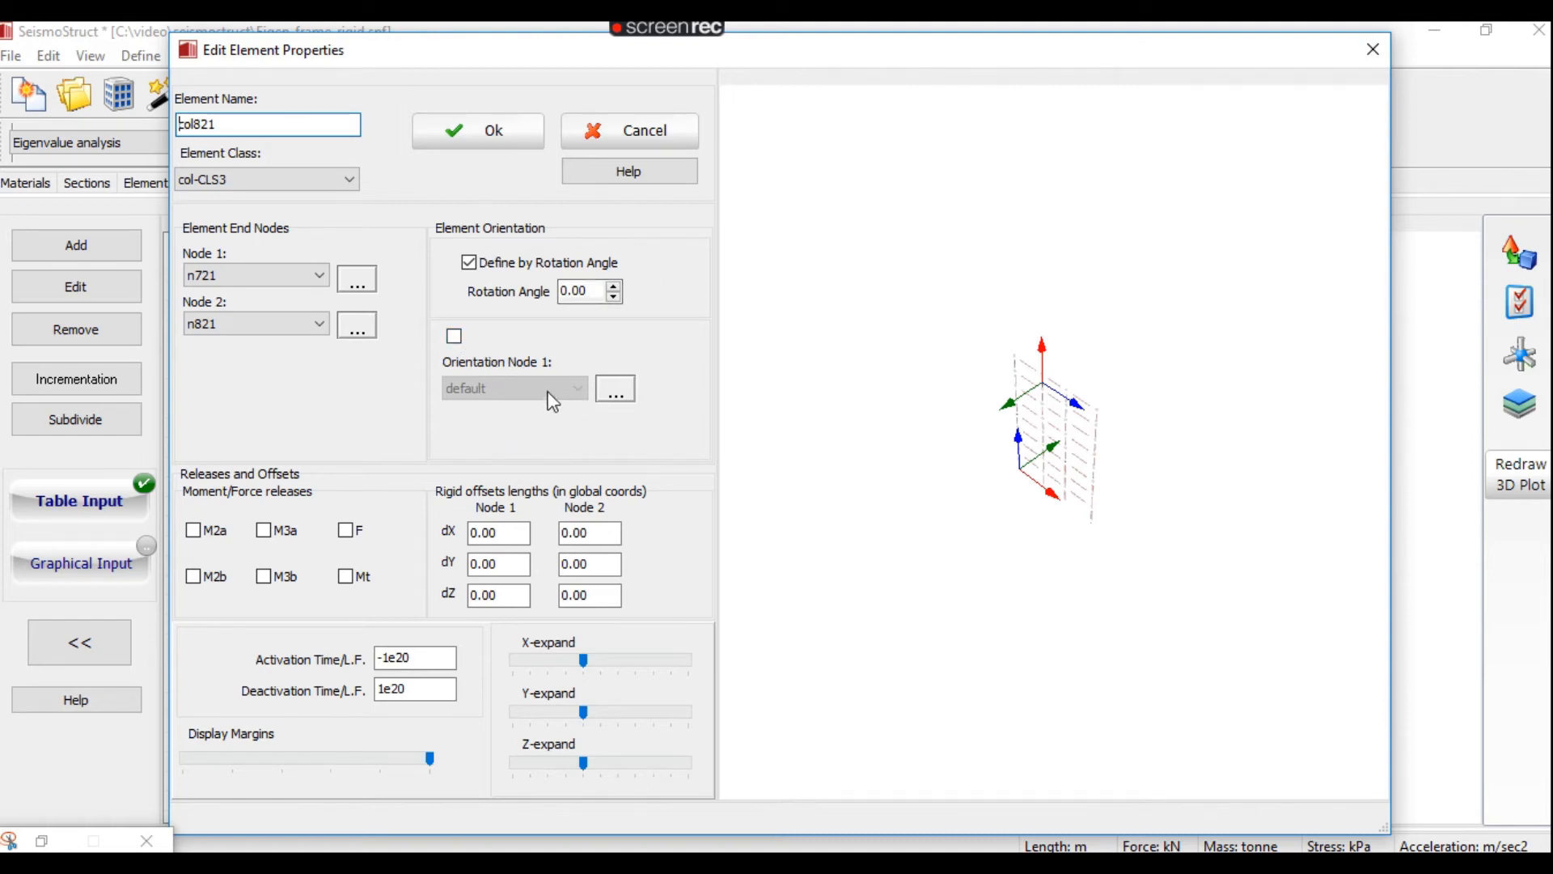
{"action": "left_click", "coordinate": [495, 132]}
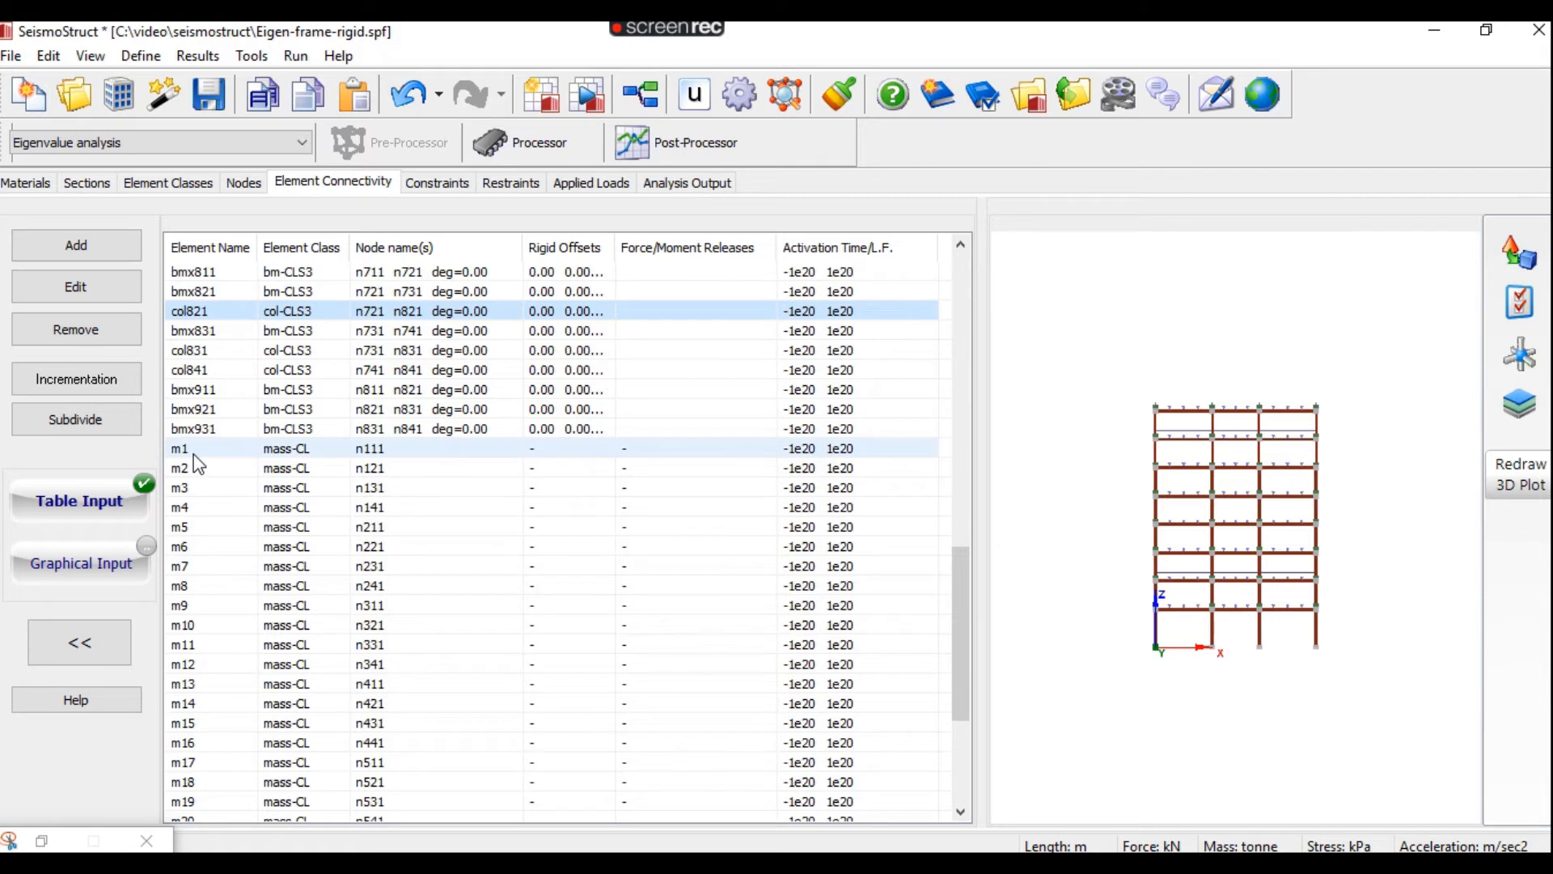
{"action": "double_click", "coordinate": [193, 454]}
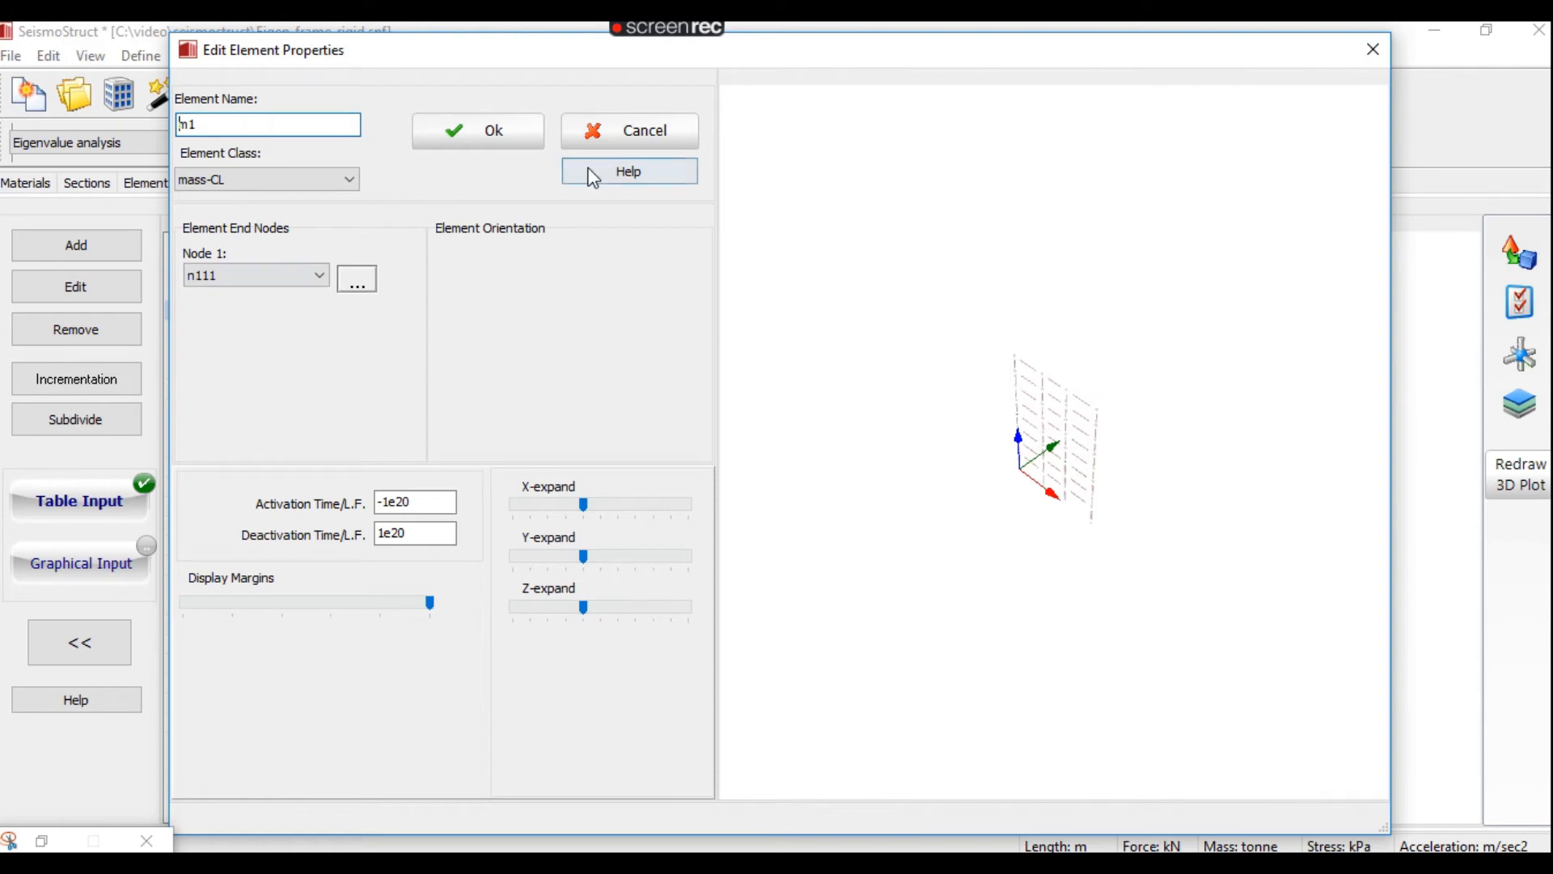
{"action": "left_click", "coordinate": [512, 123]}
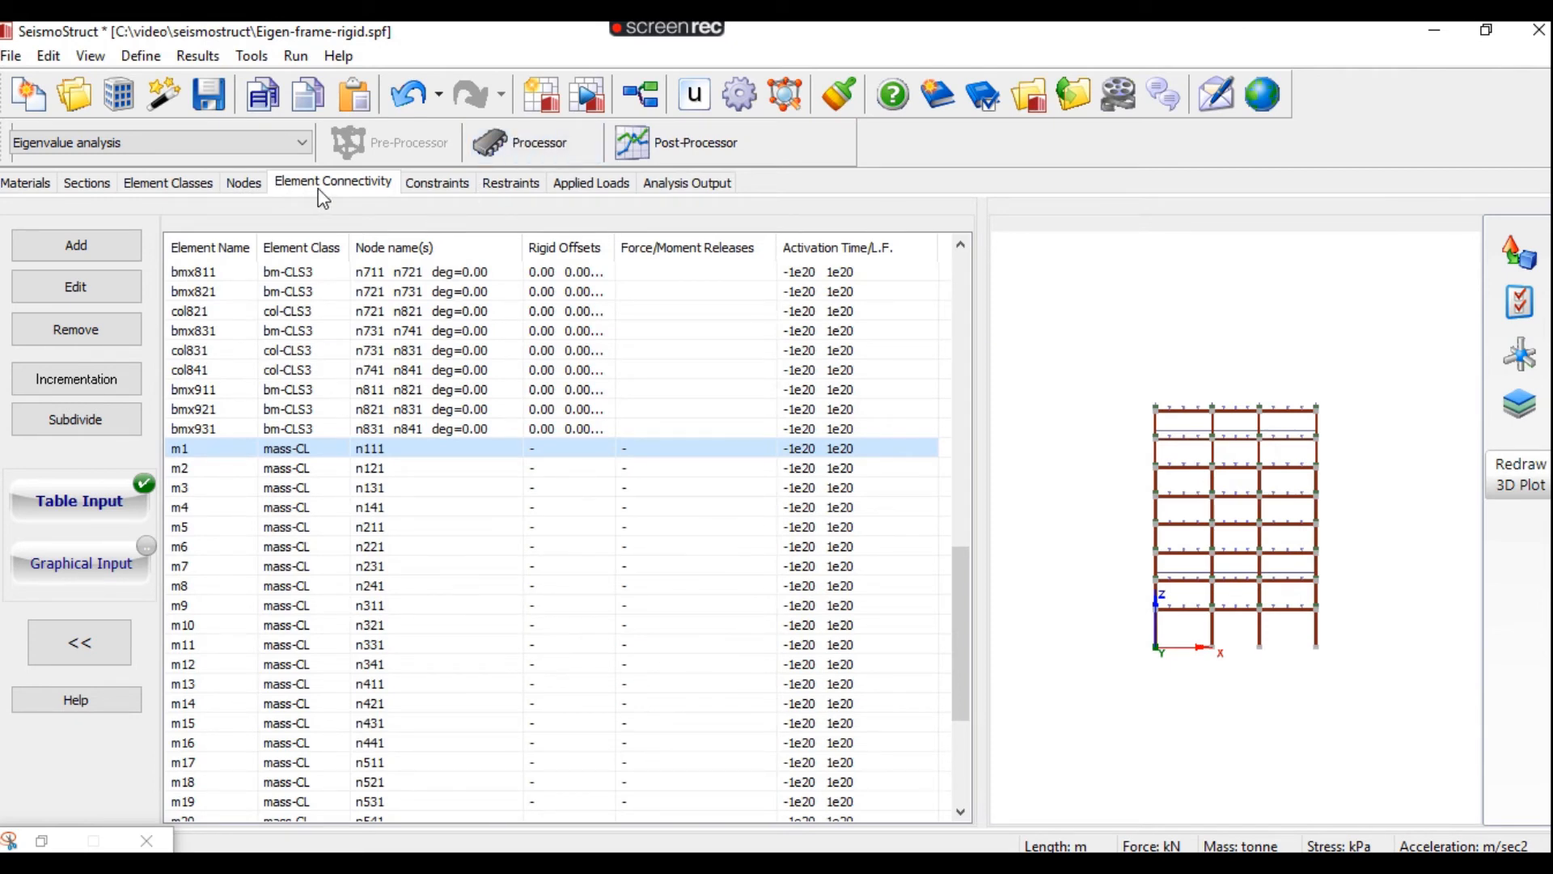
Bring up the rigid diaphragm constraints and display node labels on the 3D frame plot
{"action": "left_click", "coordinate": [452, 190]}
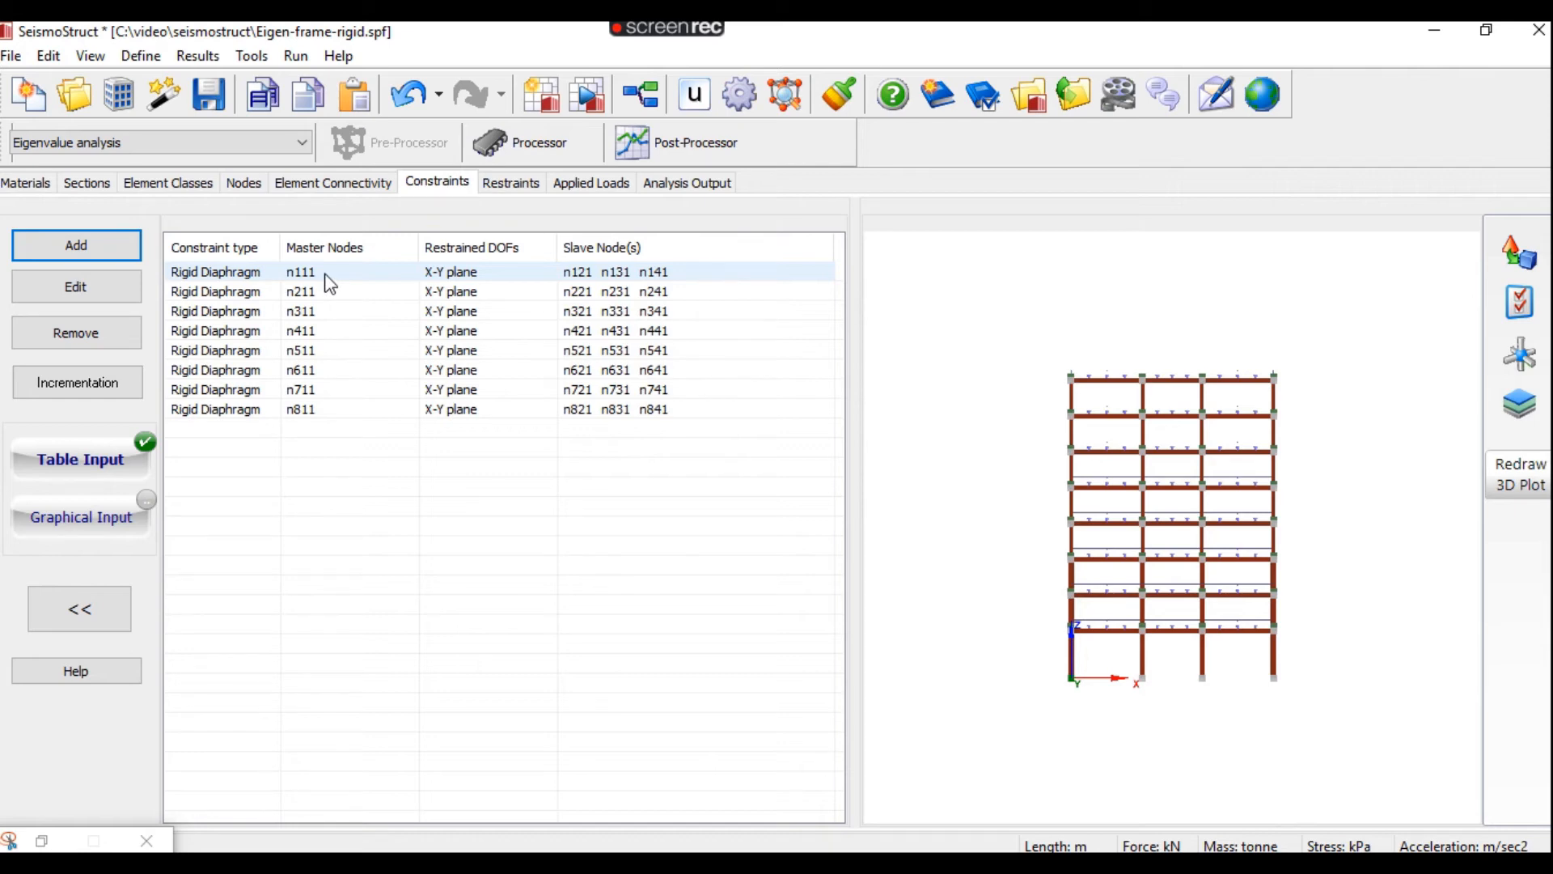
{"action": "left_click", "coordinate": [1520, 301]}
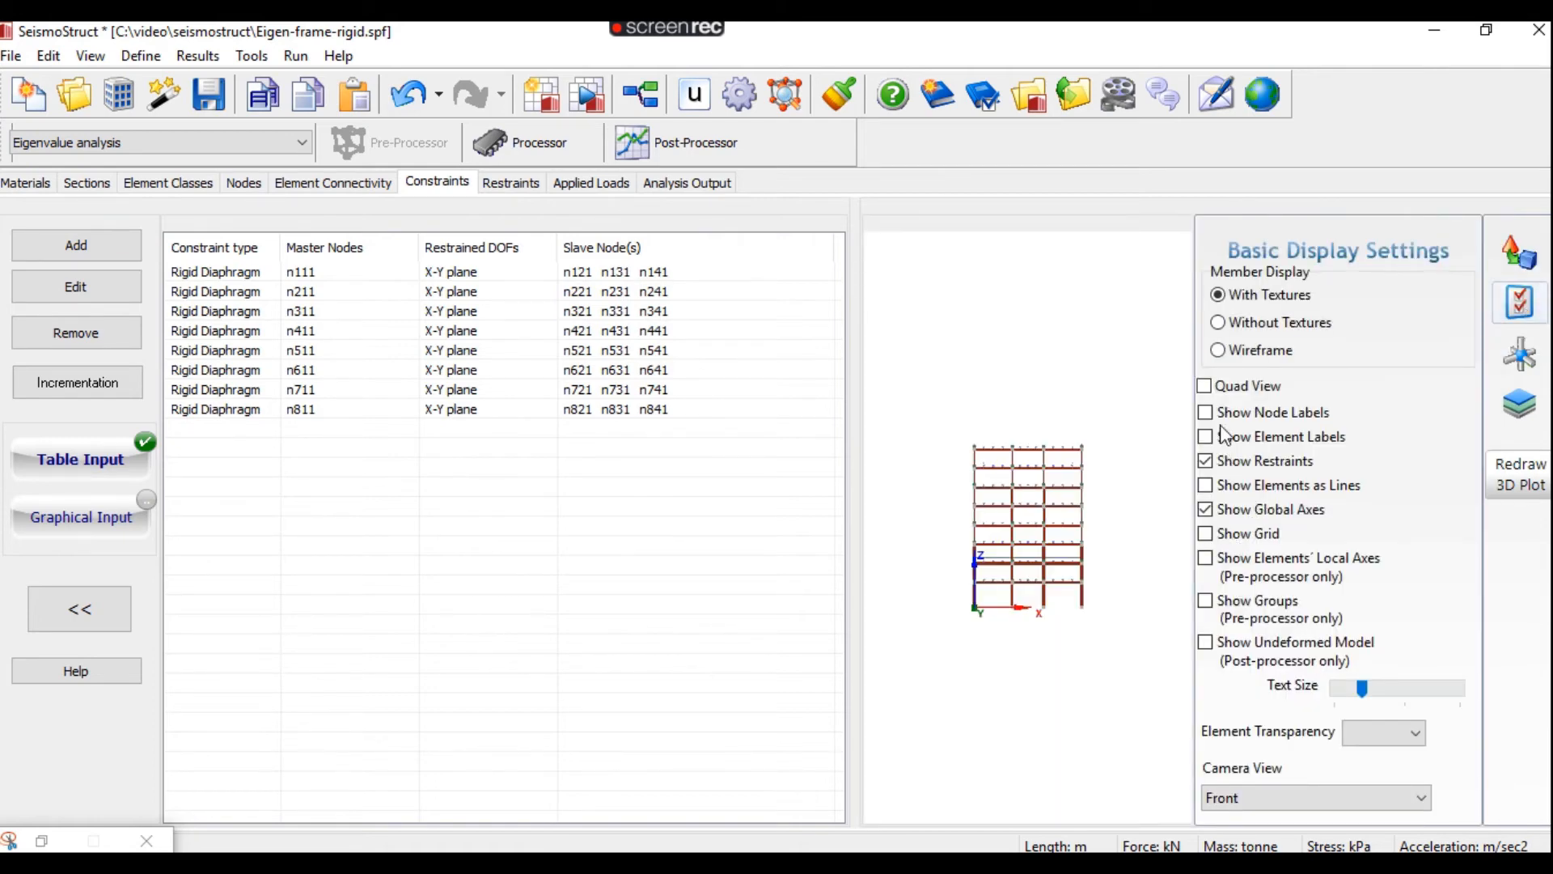
{"action": "left_click", "coordinate": [1205, 411]}
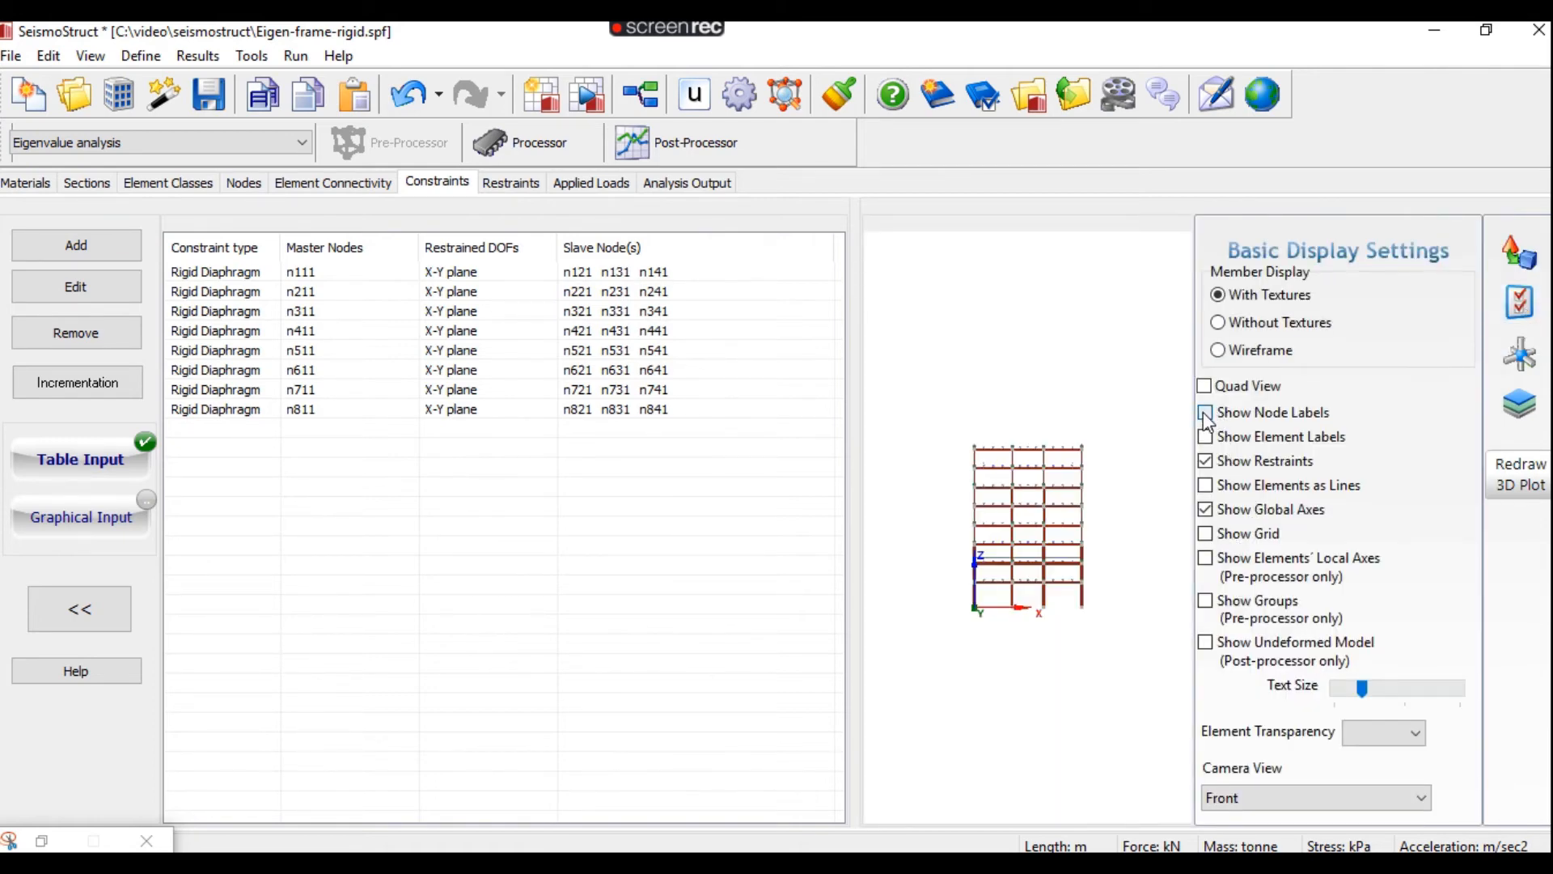
{"action": "left_click", "coordinate": [1523, 303]}
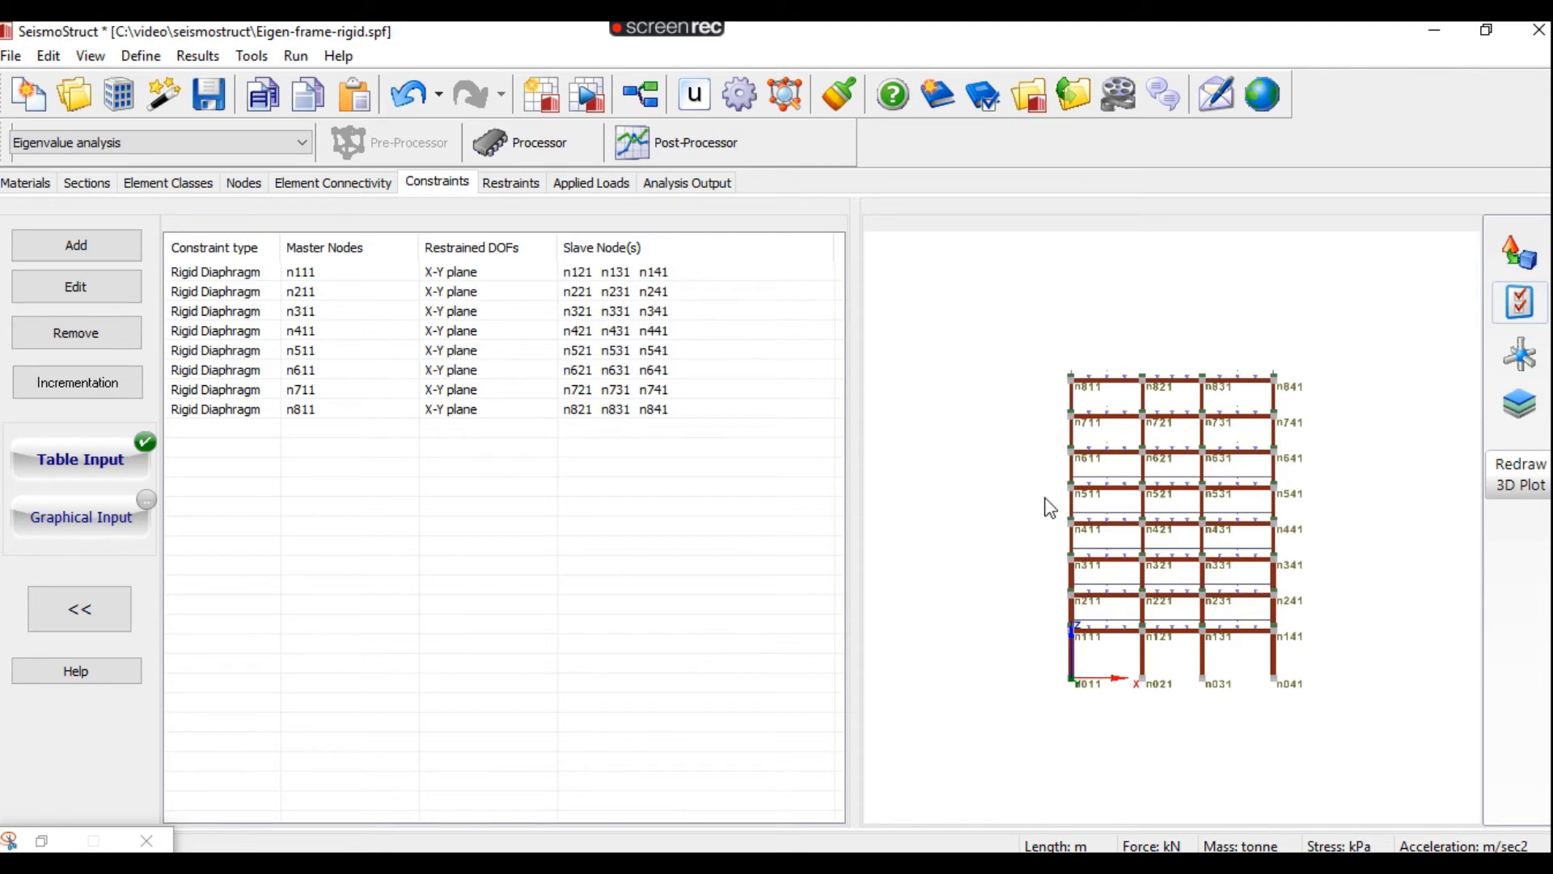
Review the nodal restraints, checking the restraint type assigned to base node n011
{"action": "left_click", "coordinate": [526, 188]}
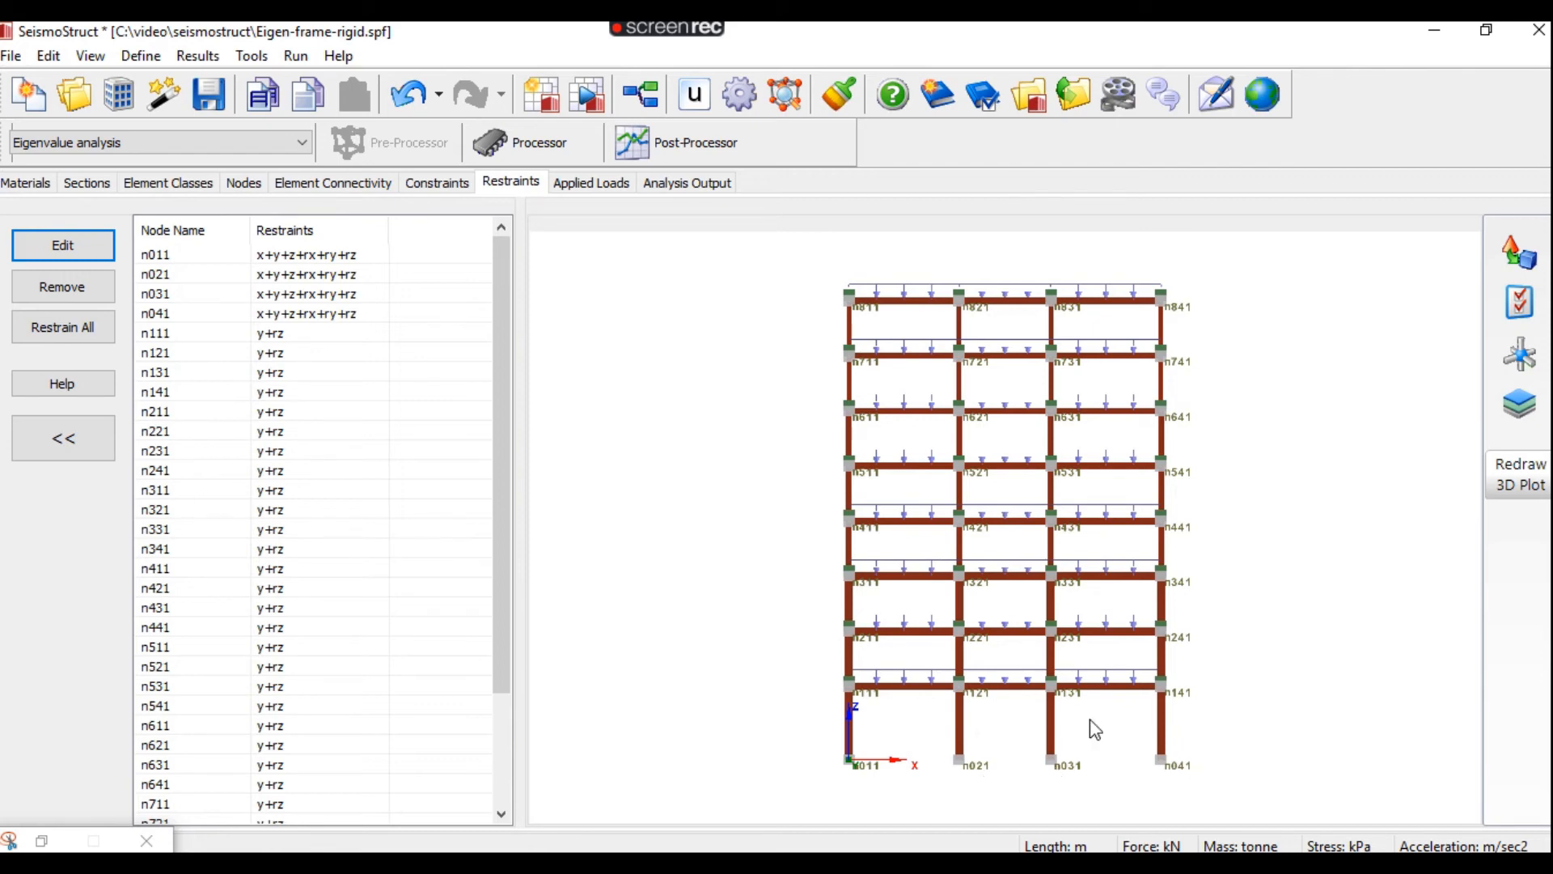
{"action": "double_click", "coordinate": [328, 265]}
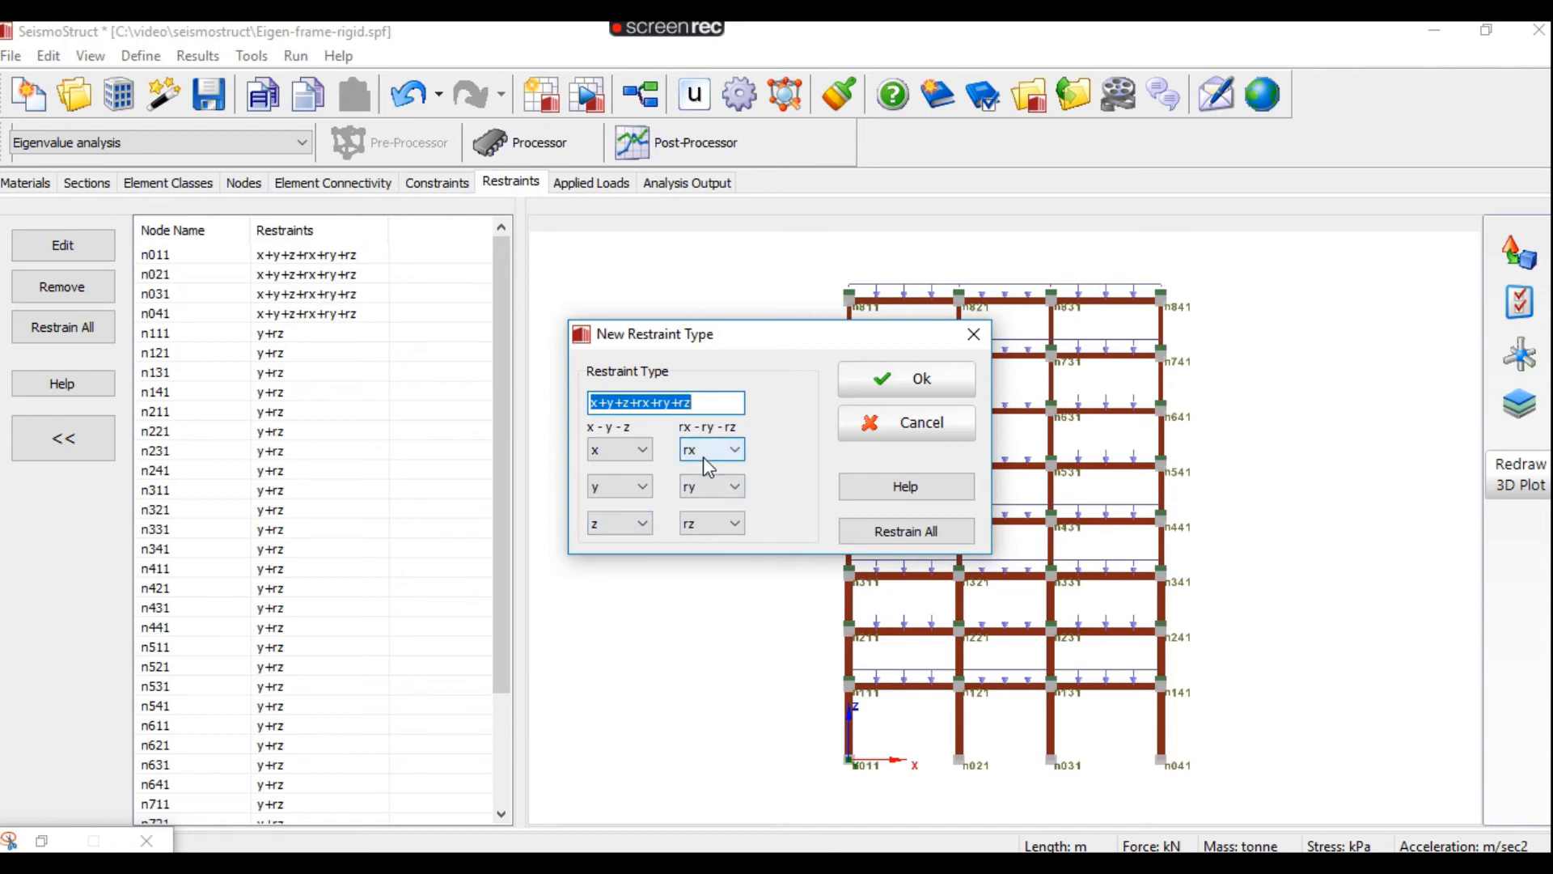
{"action": "left_click", "coordinate": [889, 375]}
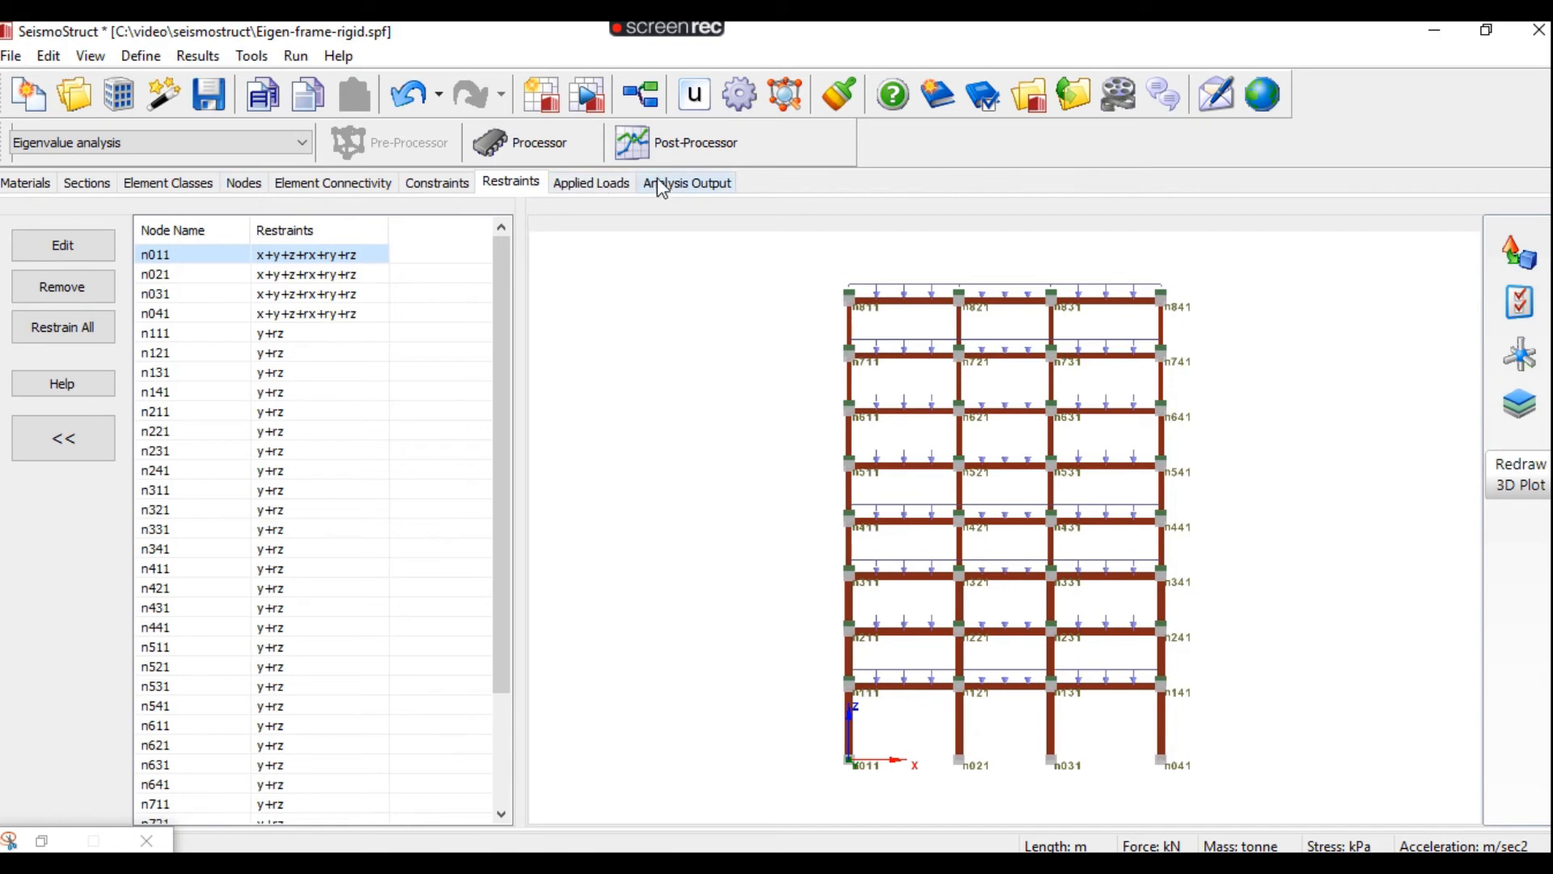
Run the eigenvalue analysis, saving the project changes and removing the older output files
{"action": "left_click", "coordinate": [520, 143]}
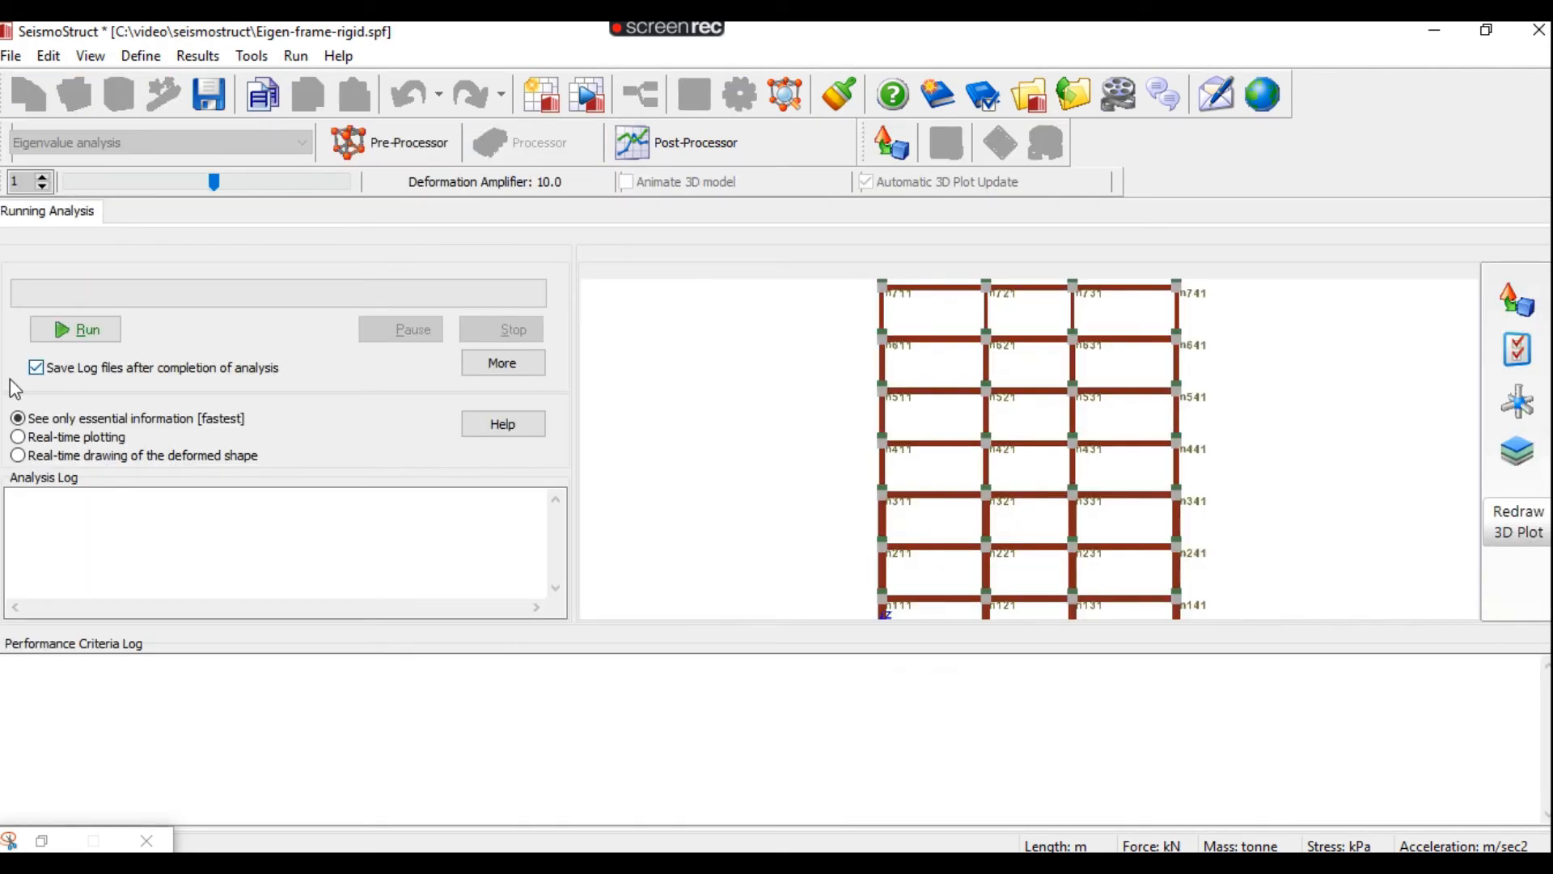
{"action": "left_click", "coordinate": [81, 333]}
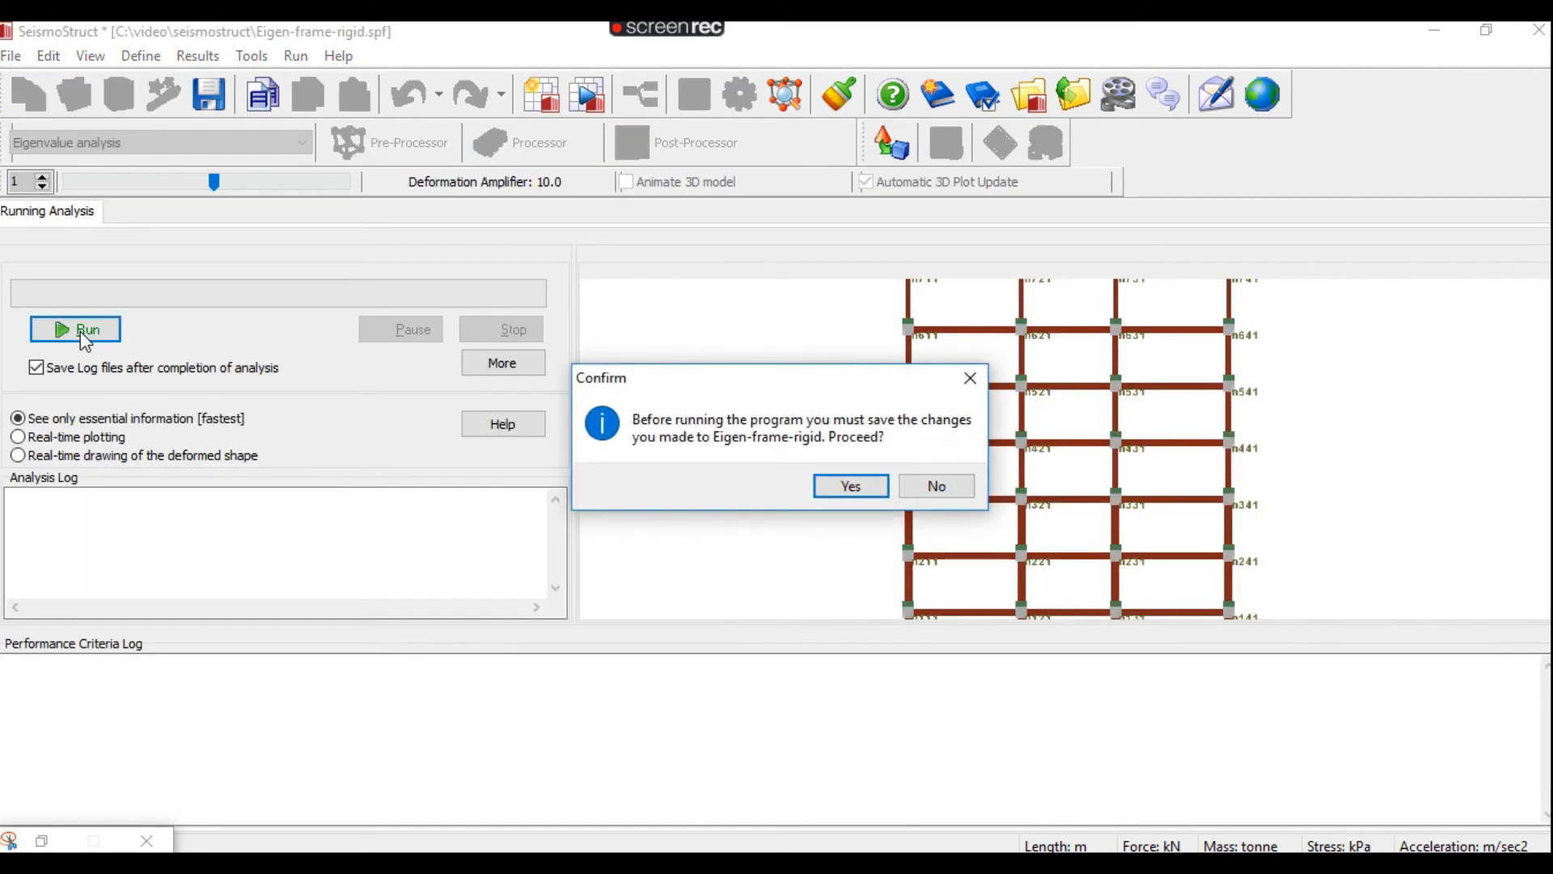
{"action": "left_click", "coordinate": [851, 486]}
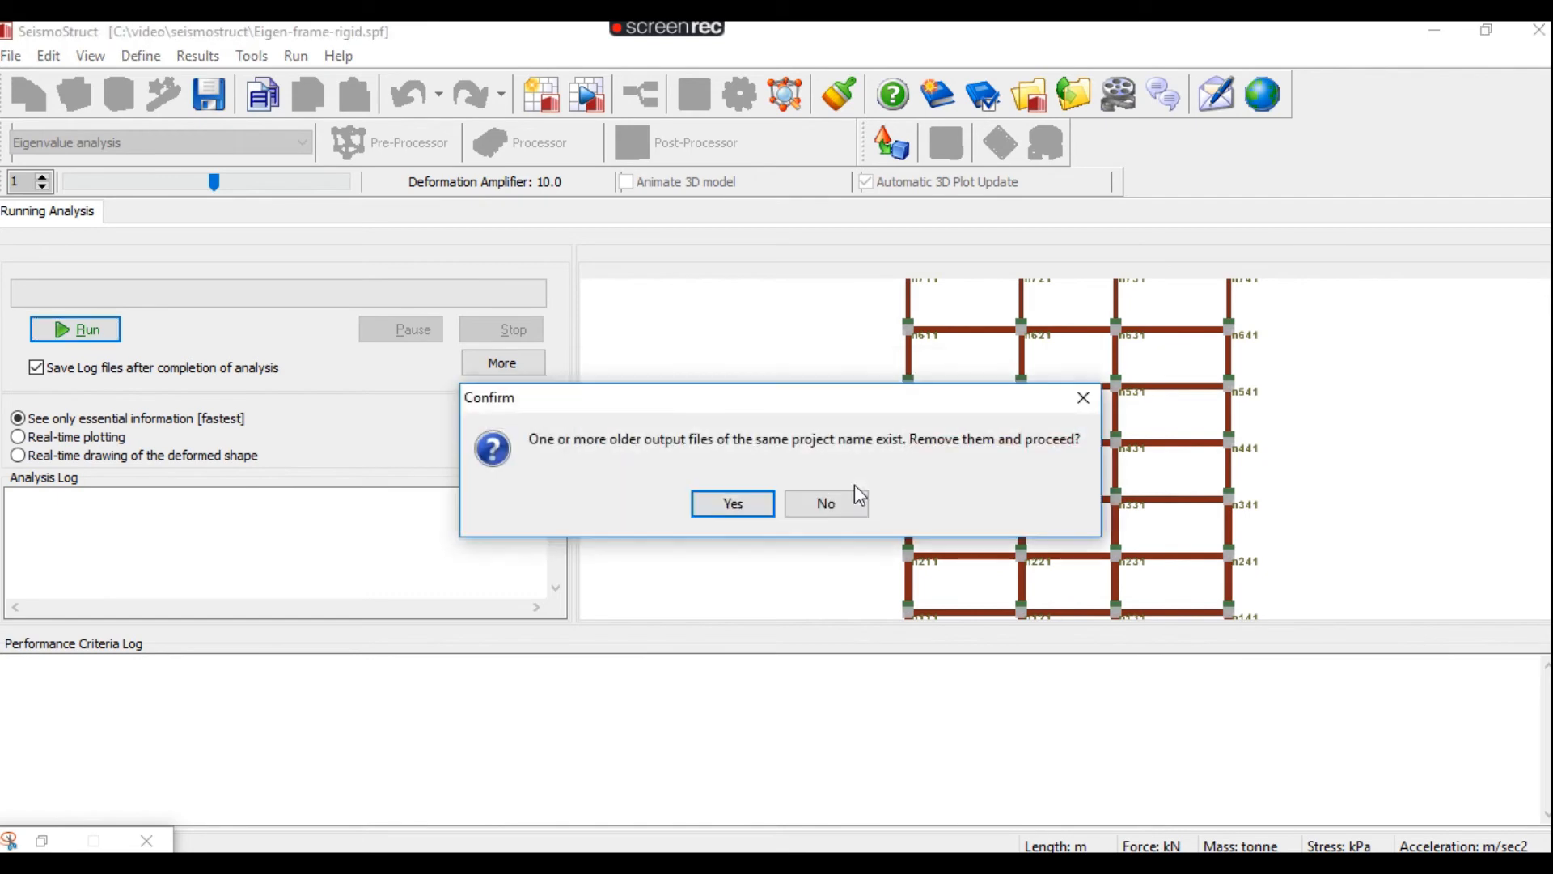
{"action": "left_click", "coordinate": [728, 505]}
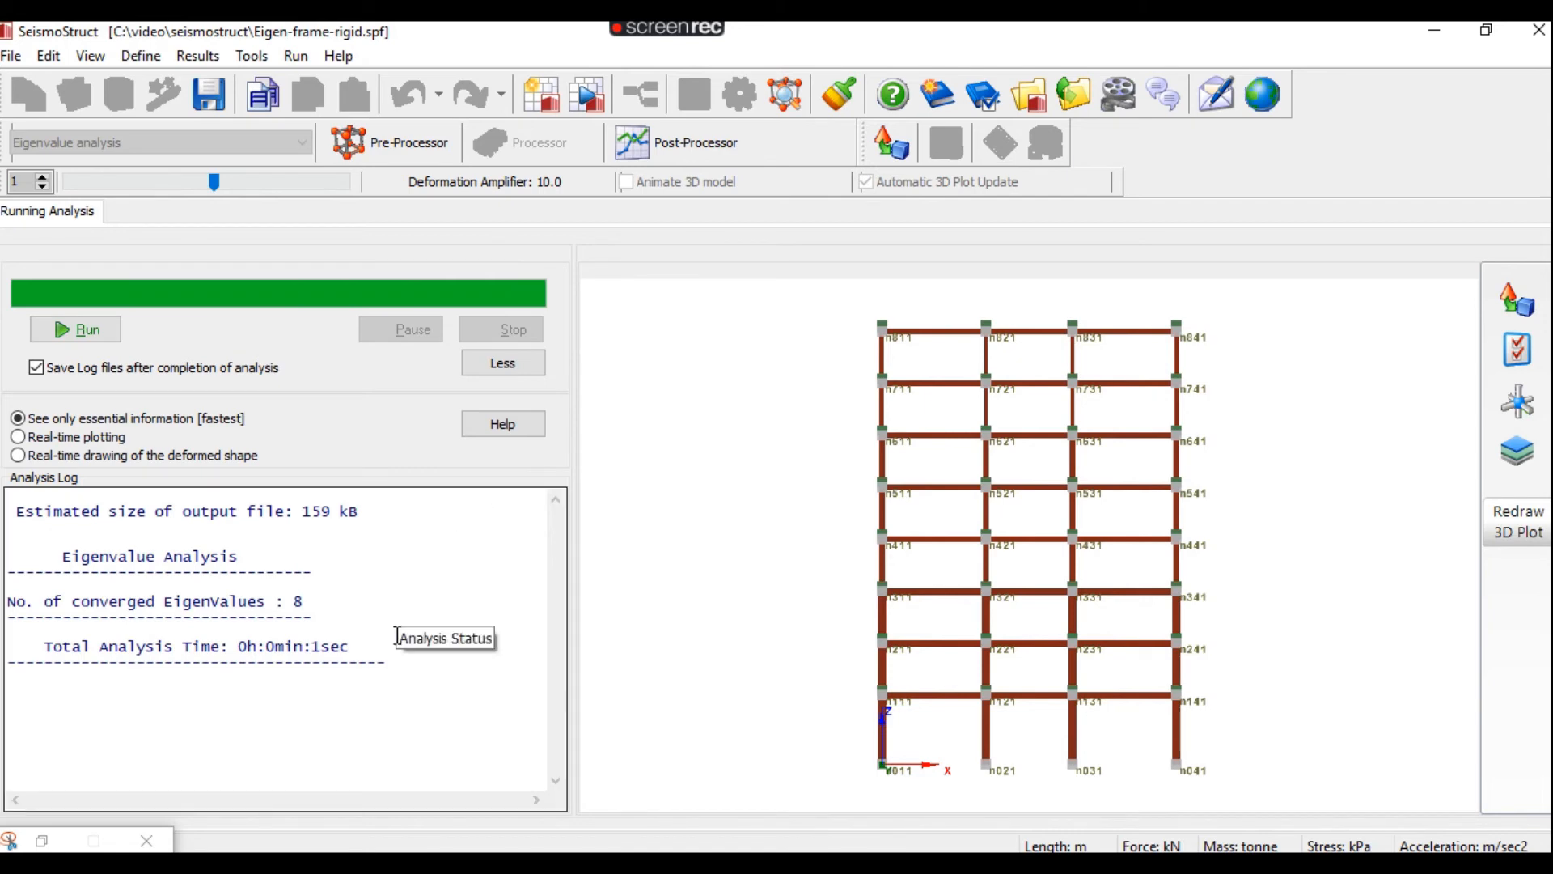
Animate the deformed shape of the first mode in the results and increase the deformation amplifier
{"action": "left_click", "coordinate": [709, 152]}
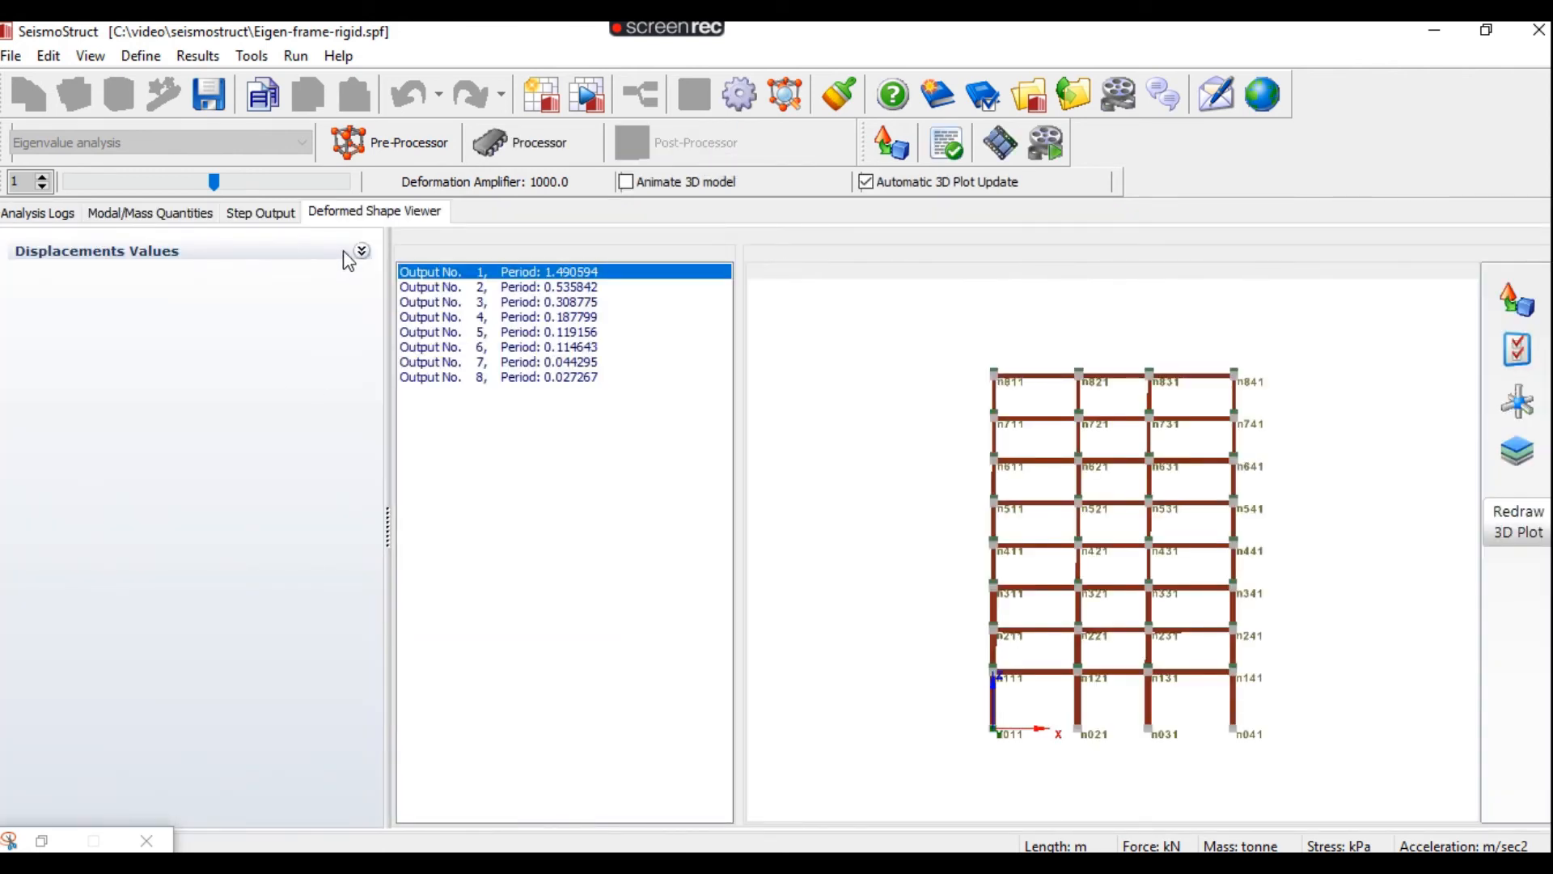
{"action": "left_click", "coordinate": [625, 183]}
{"action": "left_click_drag", "start_coordinate": [216, 179], "coordinate": [270, 182]}
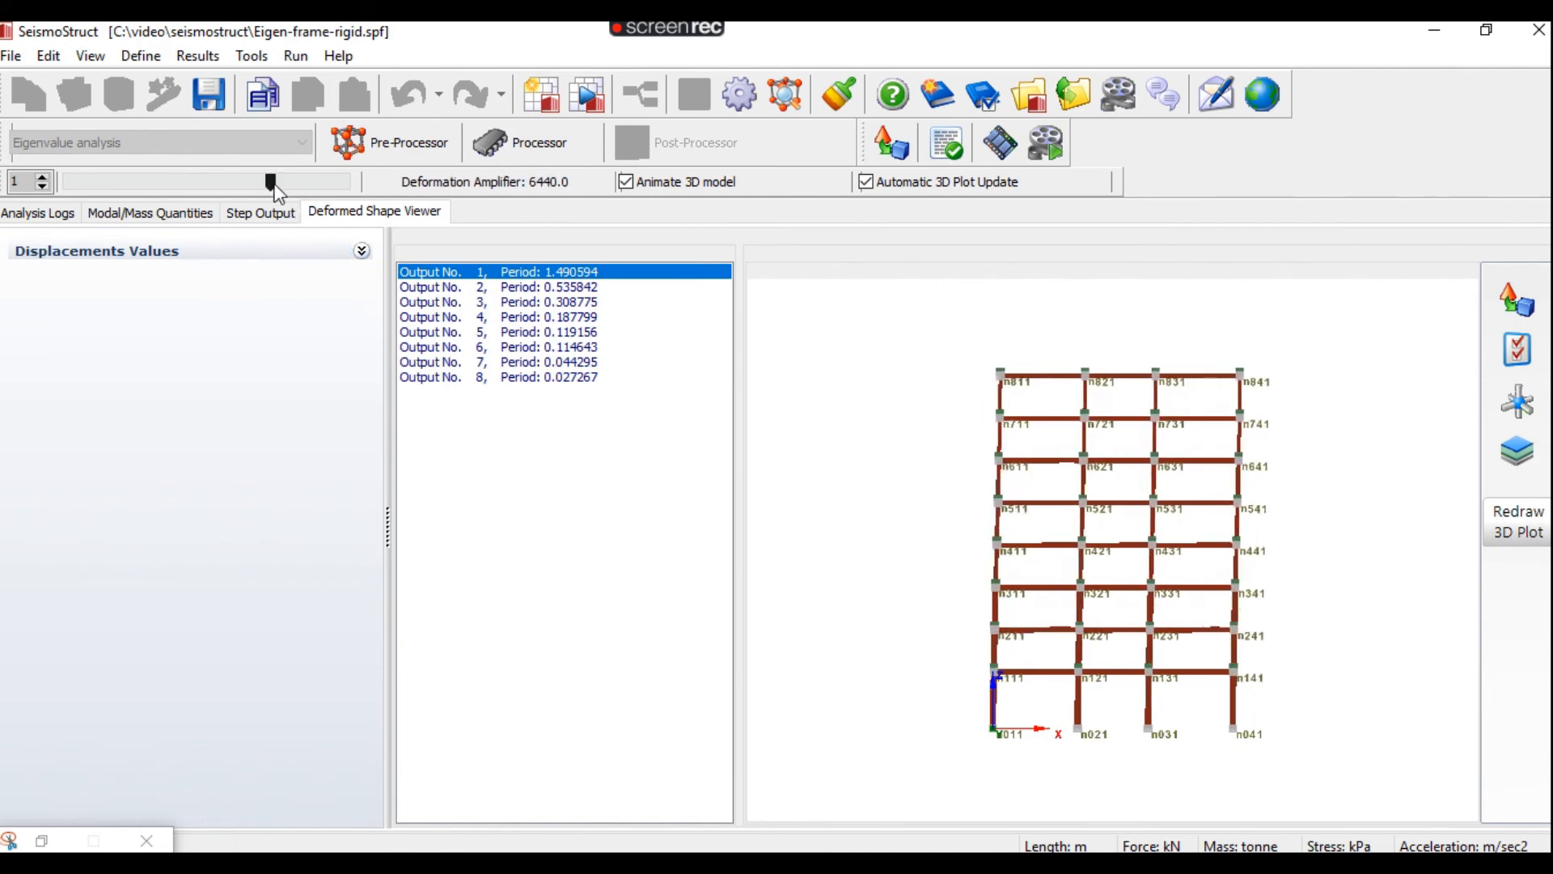
{"action": "left_click_drag", "start_coordinate": [272, 184], "coordinate": [302, 191]}
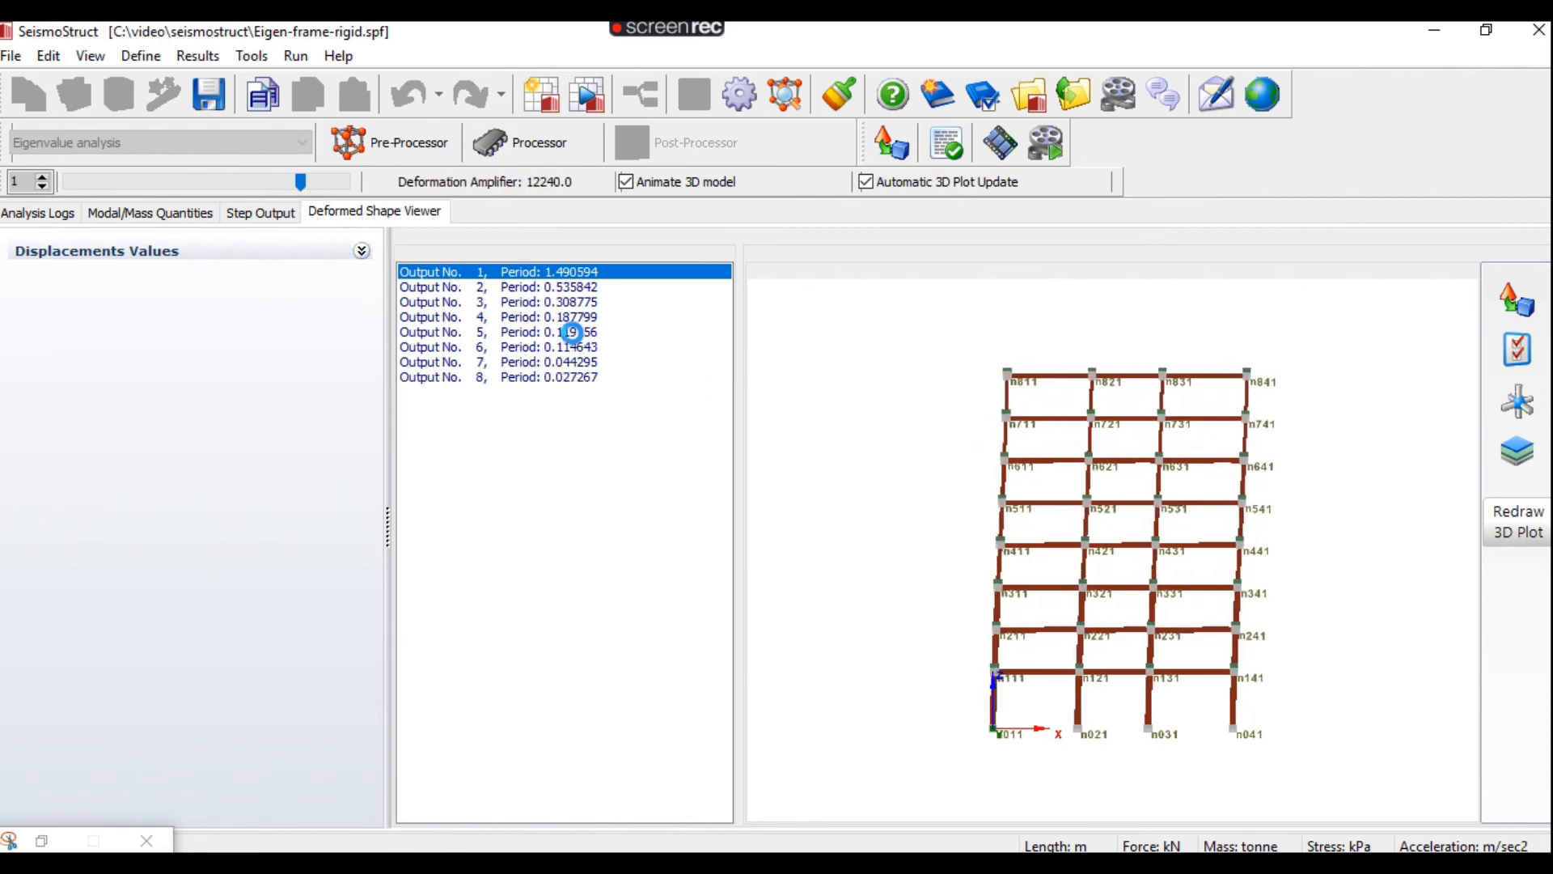
View the animated mode shapes of outputs 2 and 3
{"action": "left_click", "coordinate": [561, 288]}
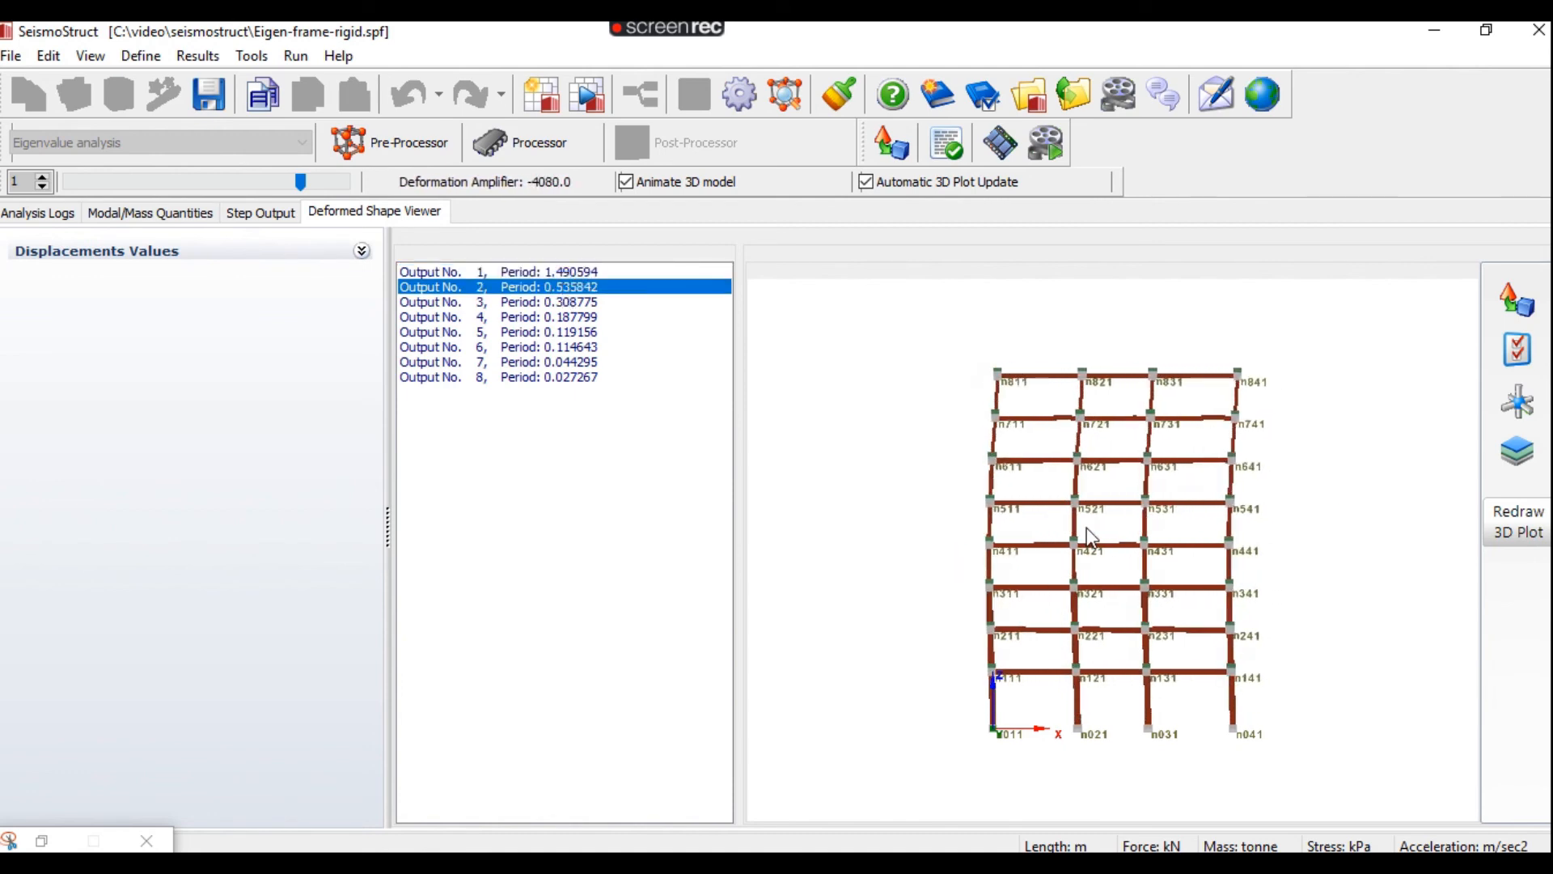
{"action": "left_click", "coordinate": [584, 301]}
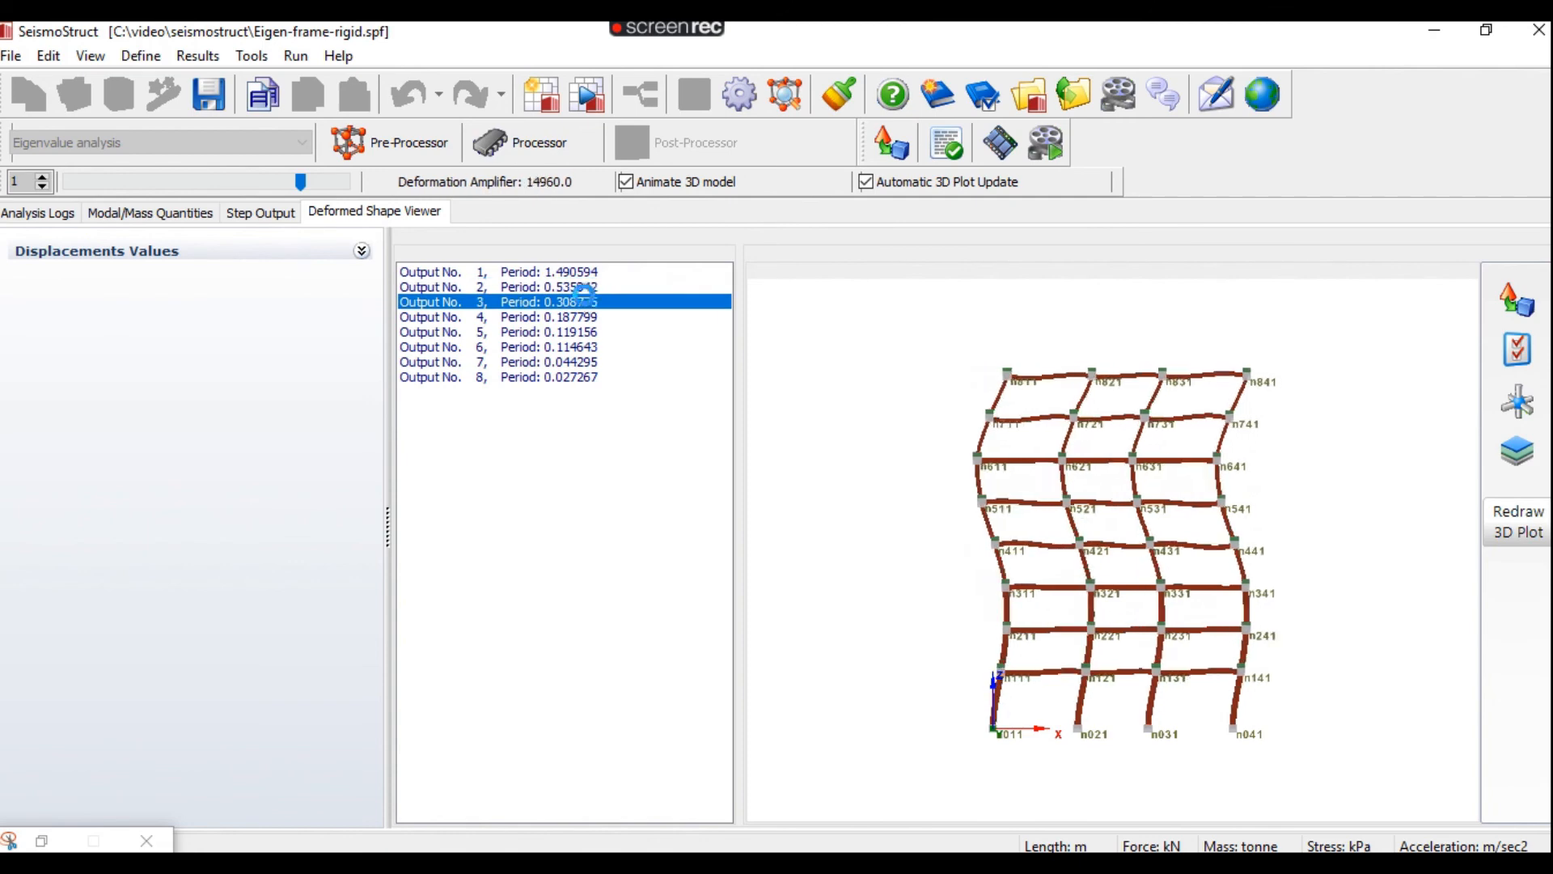
View the animated mode shape of output 4 in the deformed shape results and turn off the 3D model animation
{"action": "left_click", "coordinate": [583, 317]}
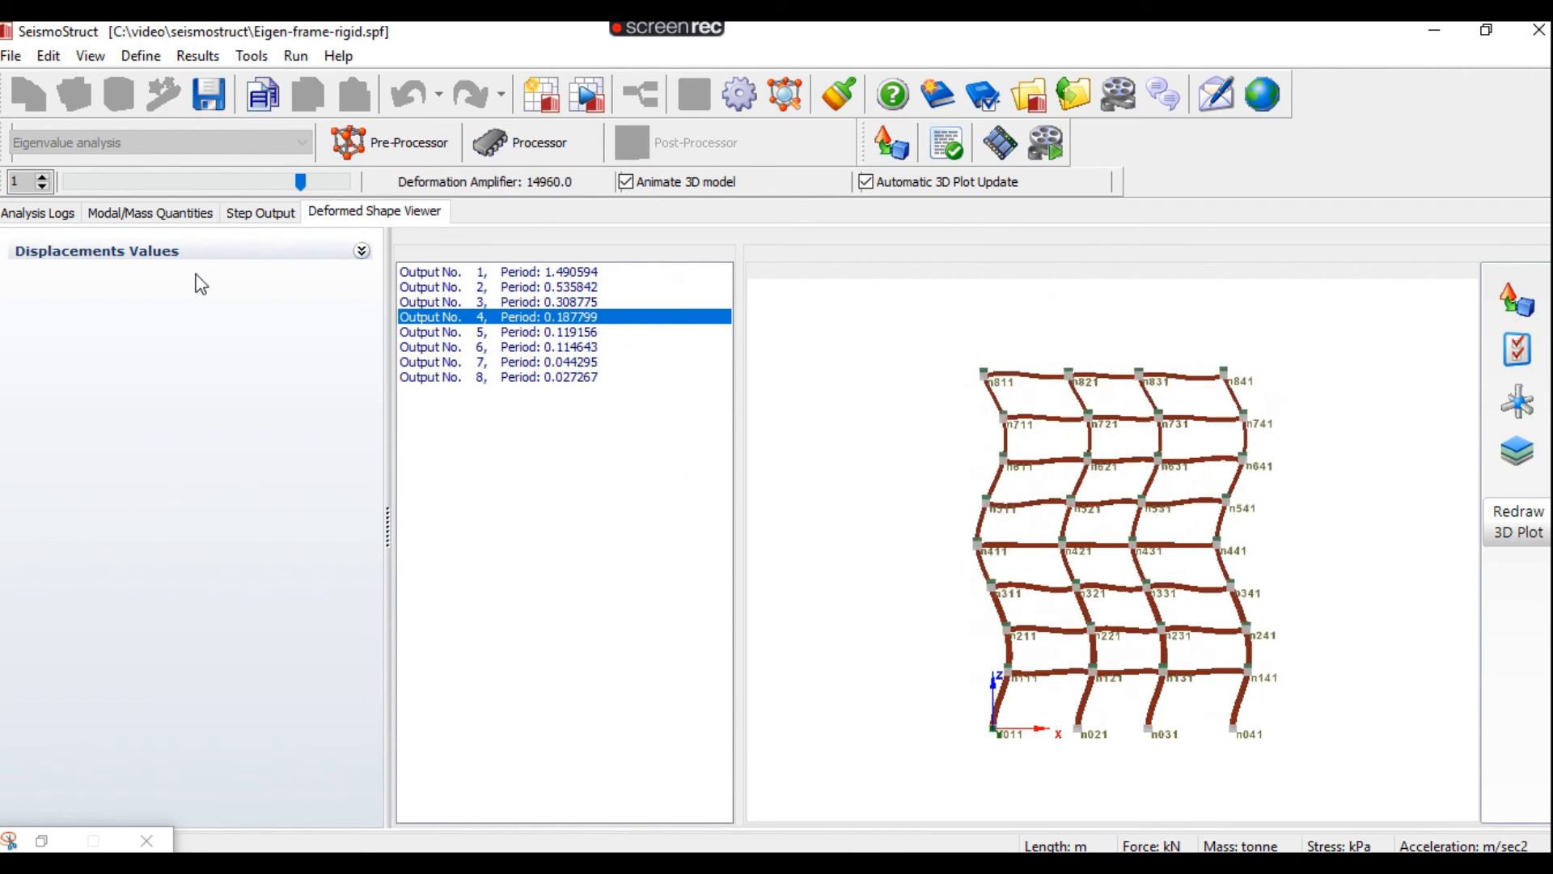
{"action": "left_click", "coordinate": [154, 216]}
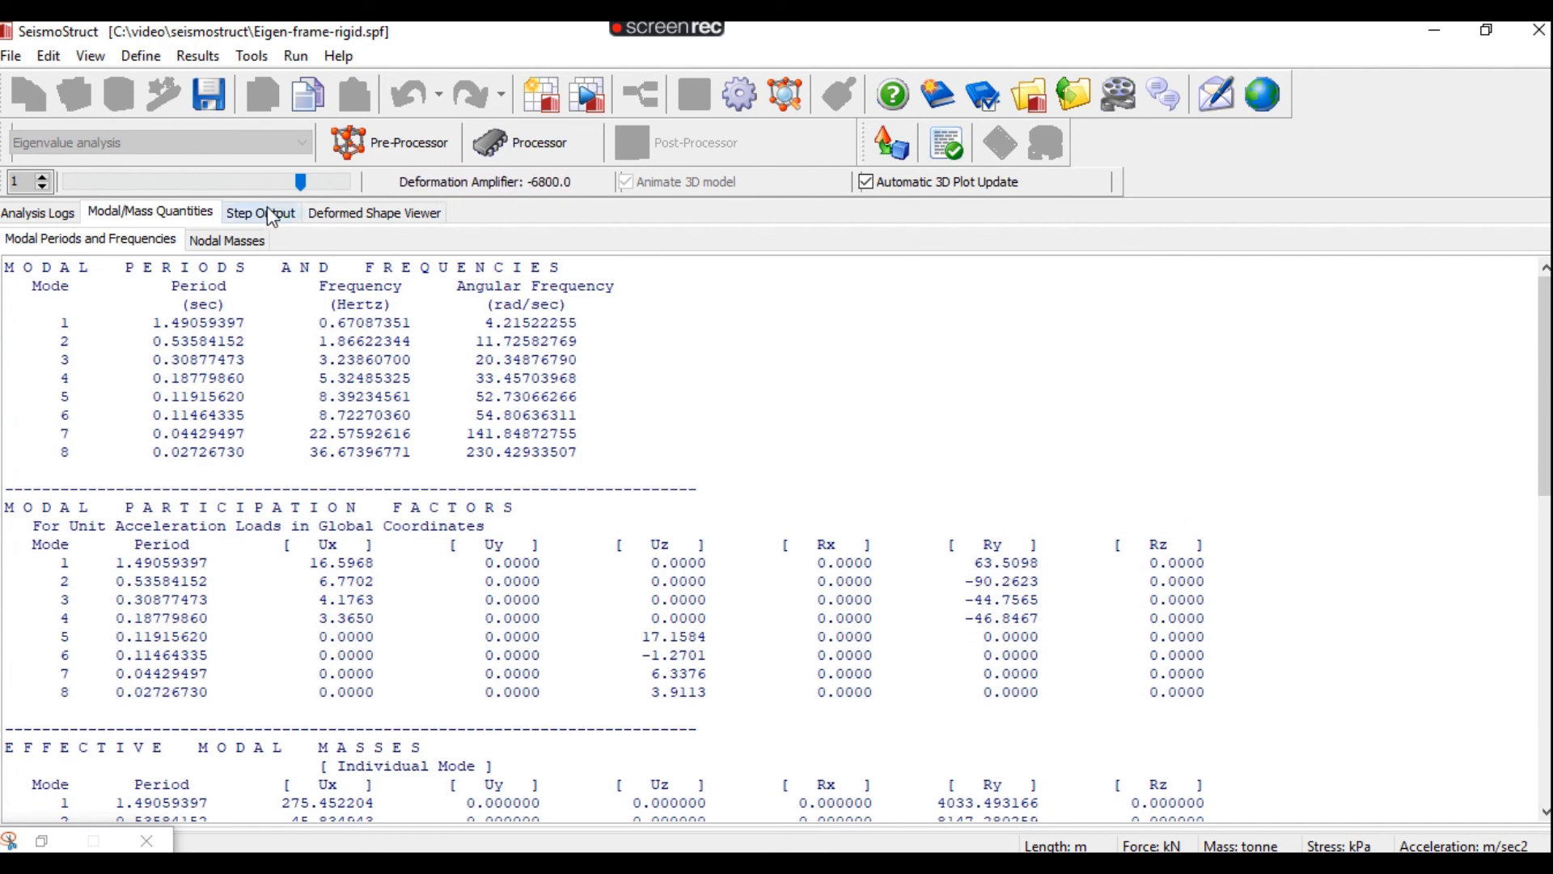
{"action": "left_click", "coordinate": [374, 215]}
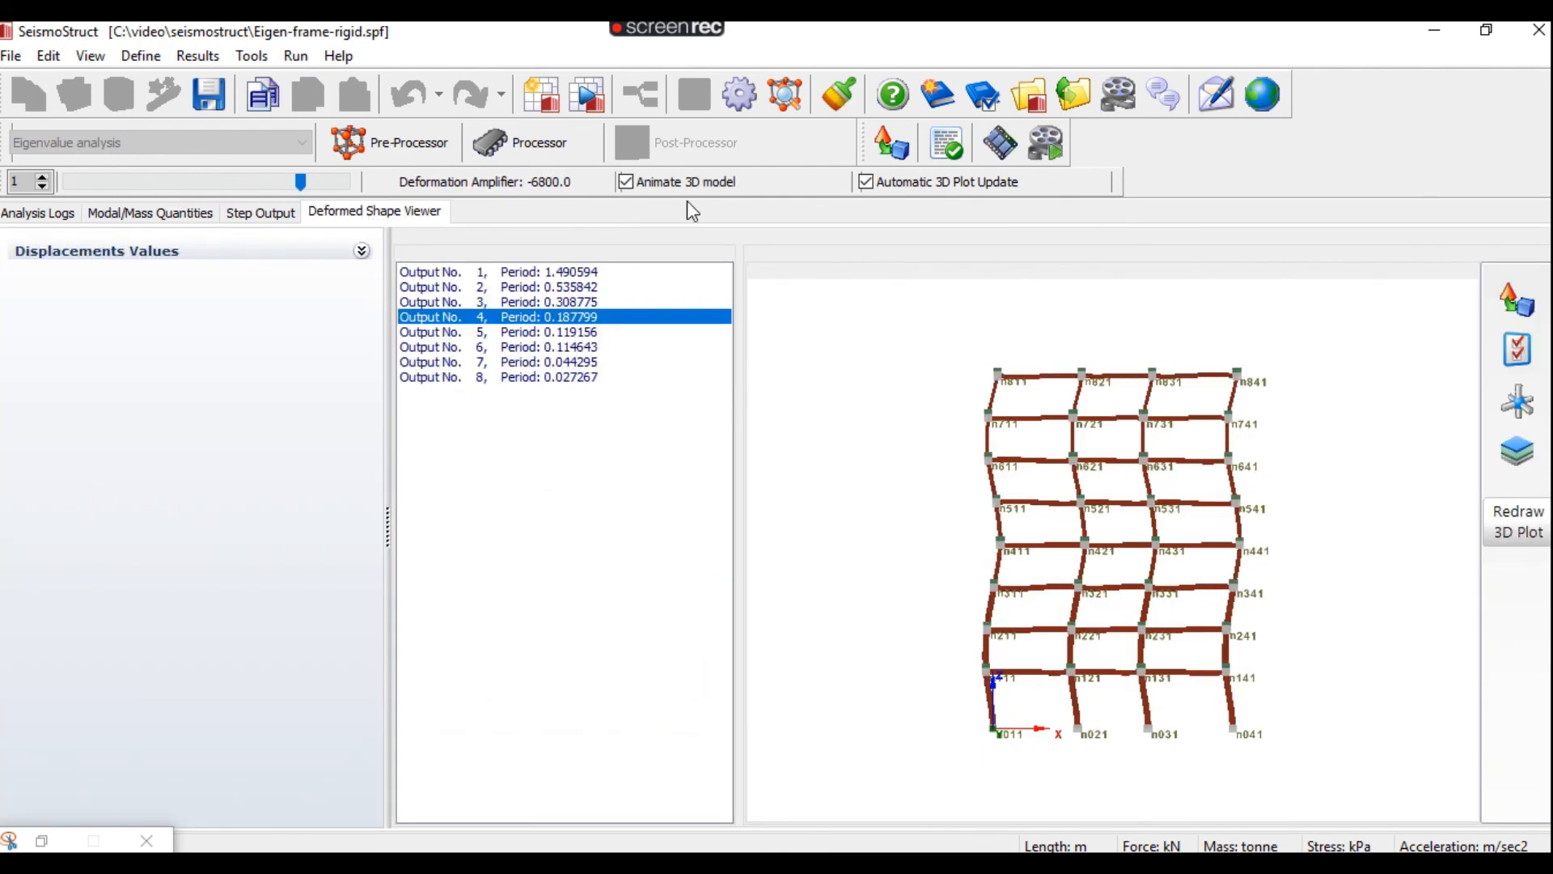
{"action": "left_click", "coordinate": [638, 182]}
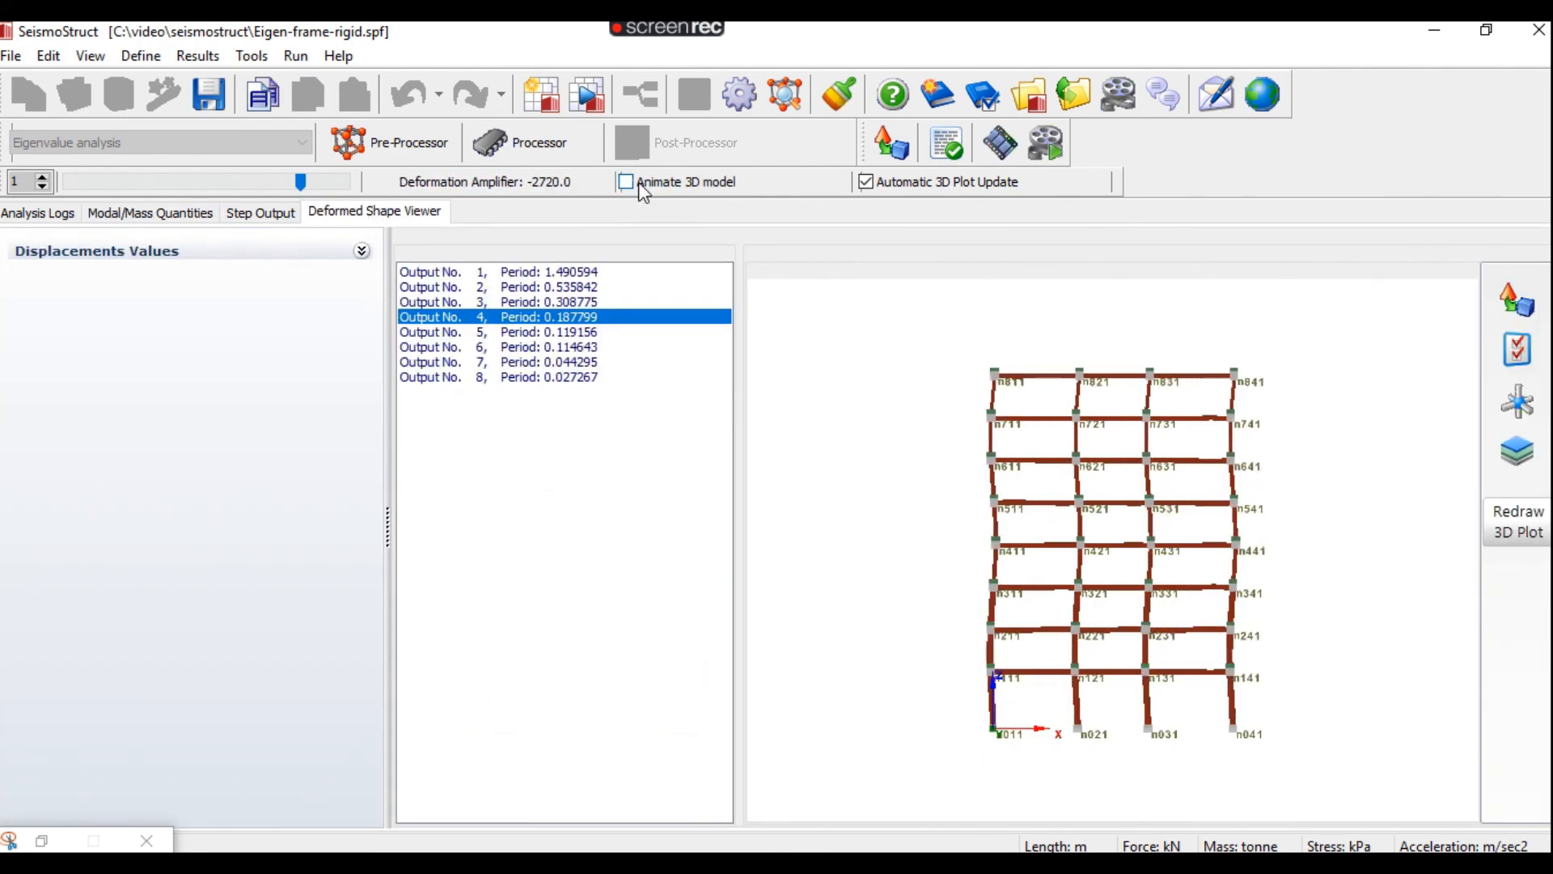
Examine the modal periods and frequencies, participation factors, effective modal masses and effective modal mass percentages
{"action": "left_click", "coordinate": [171, 216]}
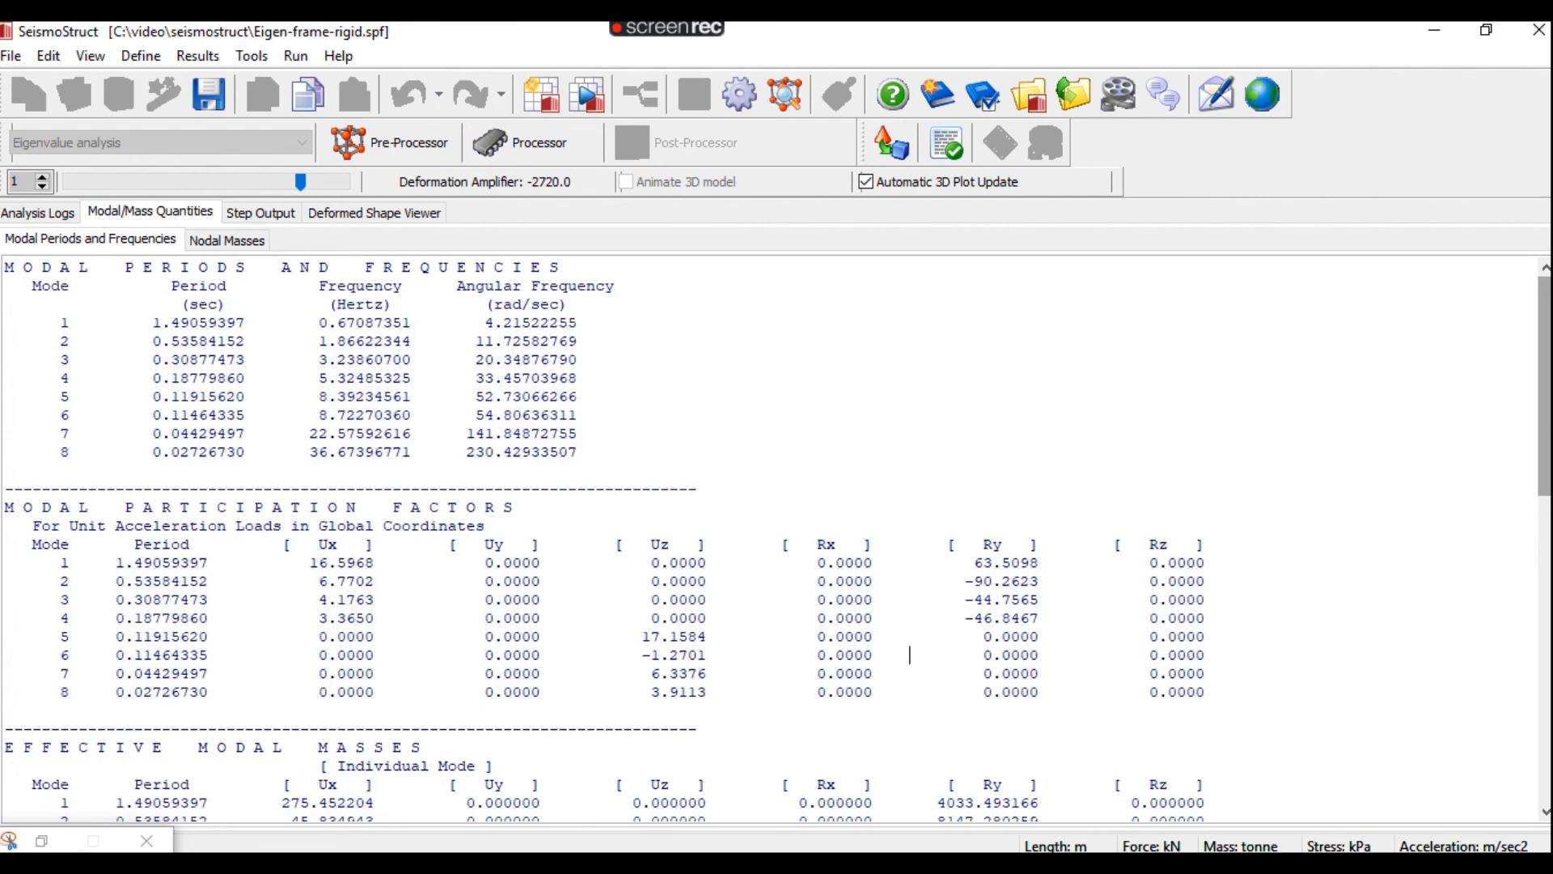
{"action": "left_click_drag", "start_coordinate": [1546, 470], "coordinate": [1546, 708]}
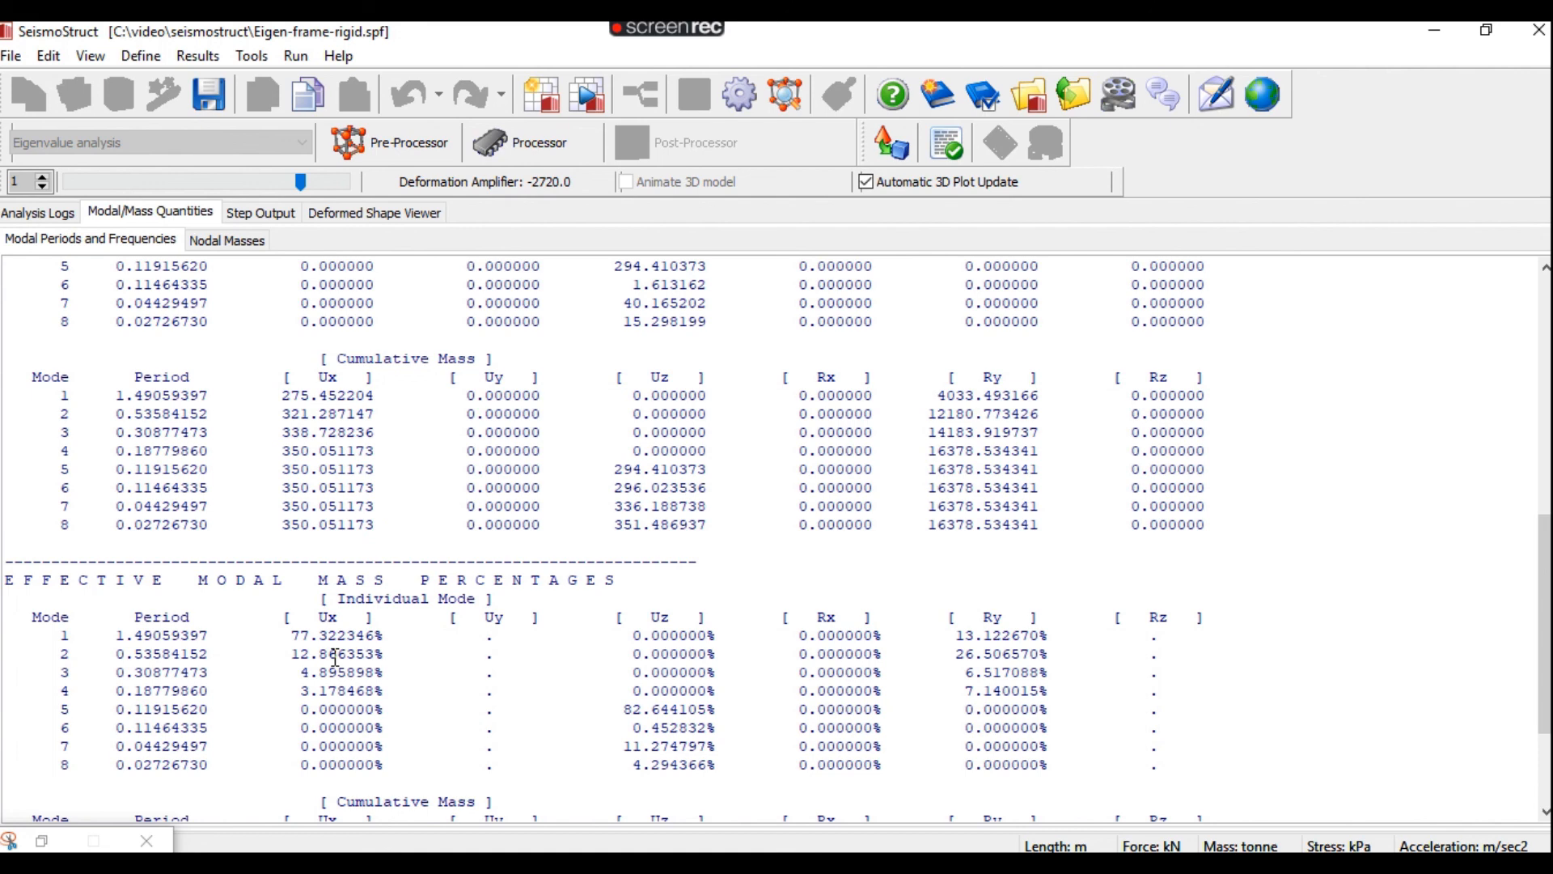
{"action": "mouse_move", "coordinate": [666, 29]}
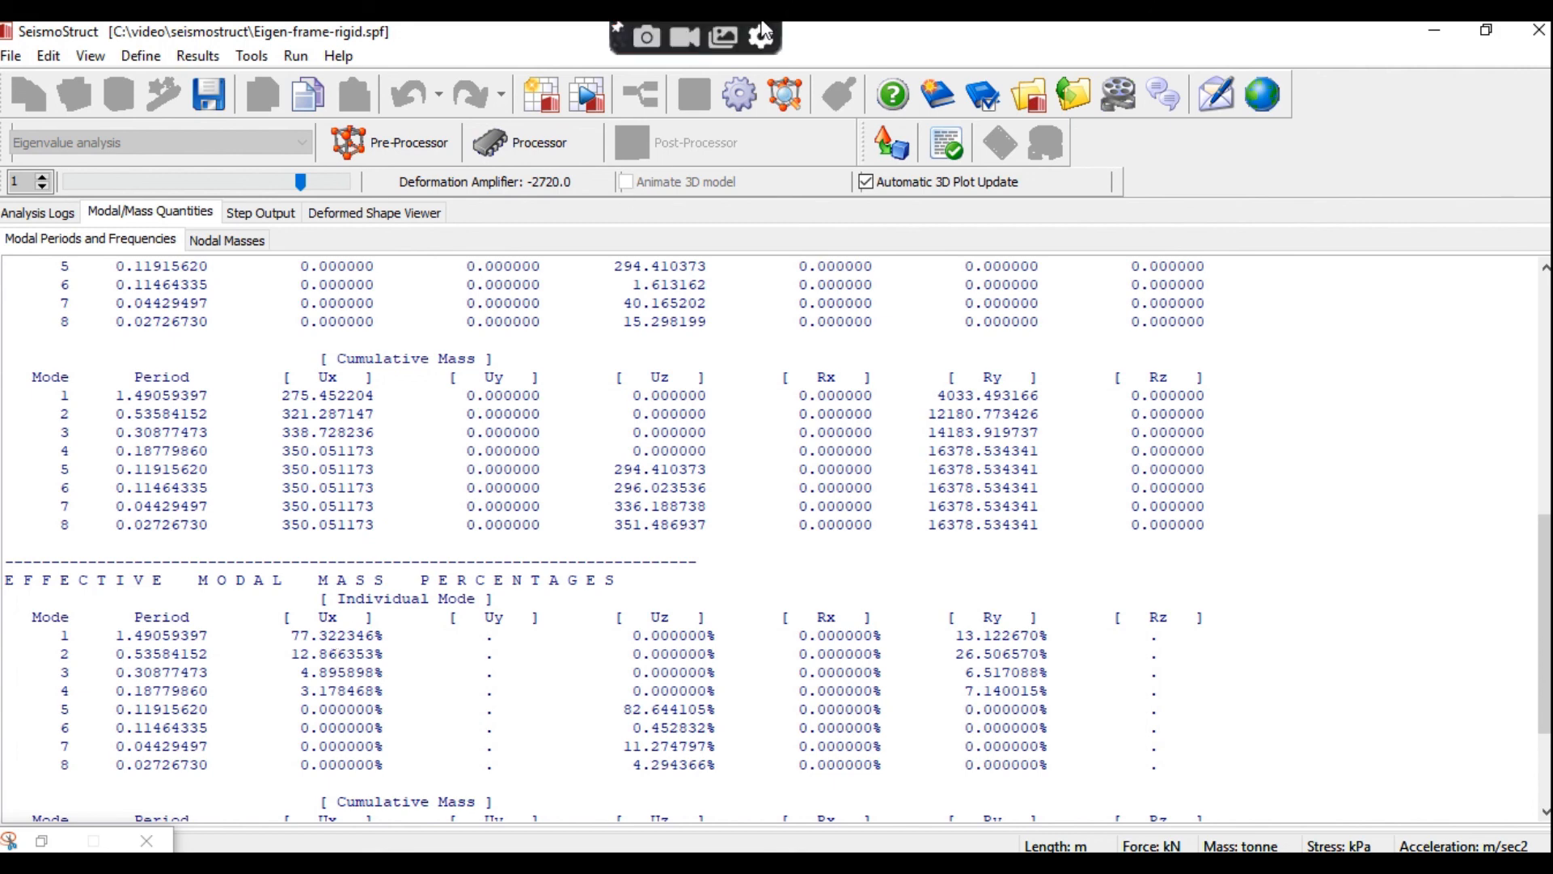